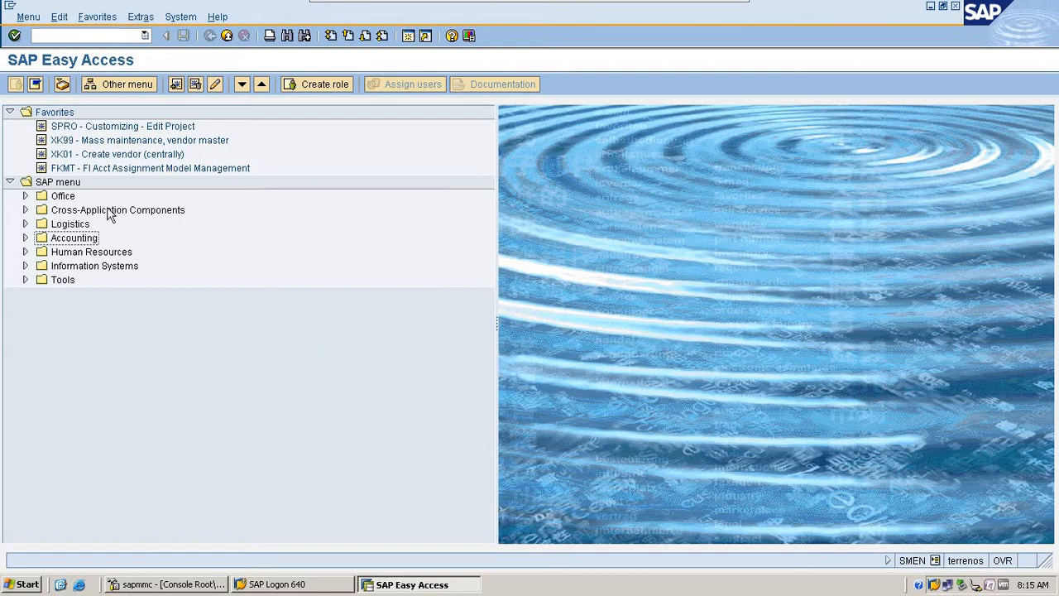
click(94, 36)
text(f)
text(-53)
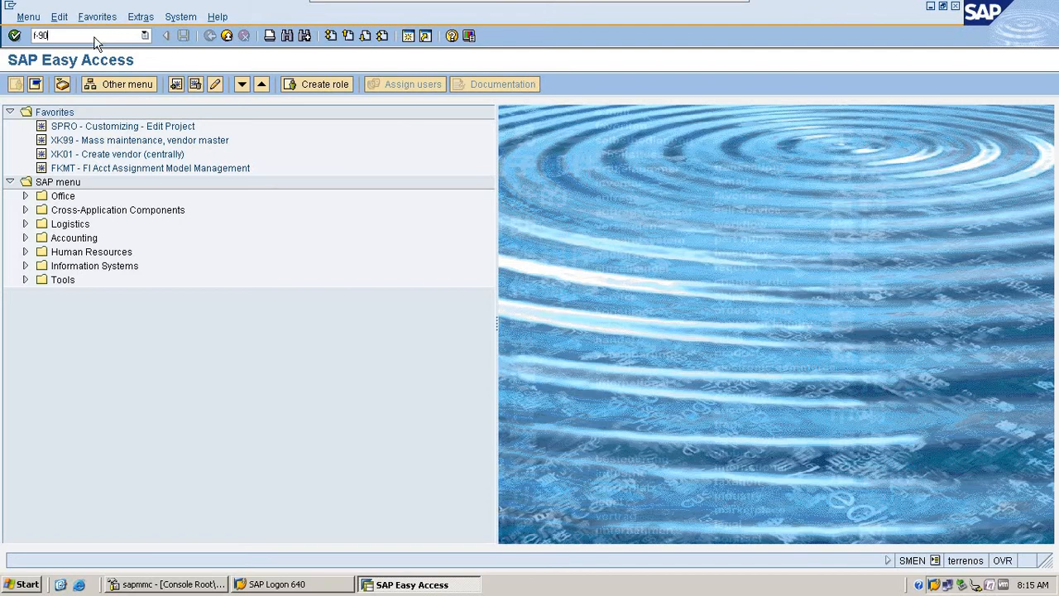
key(Return)
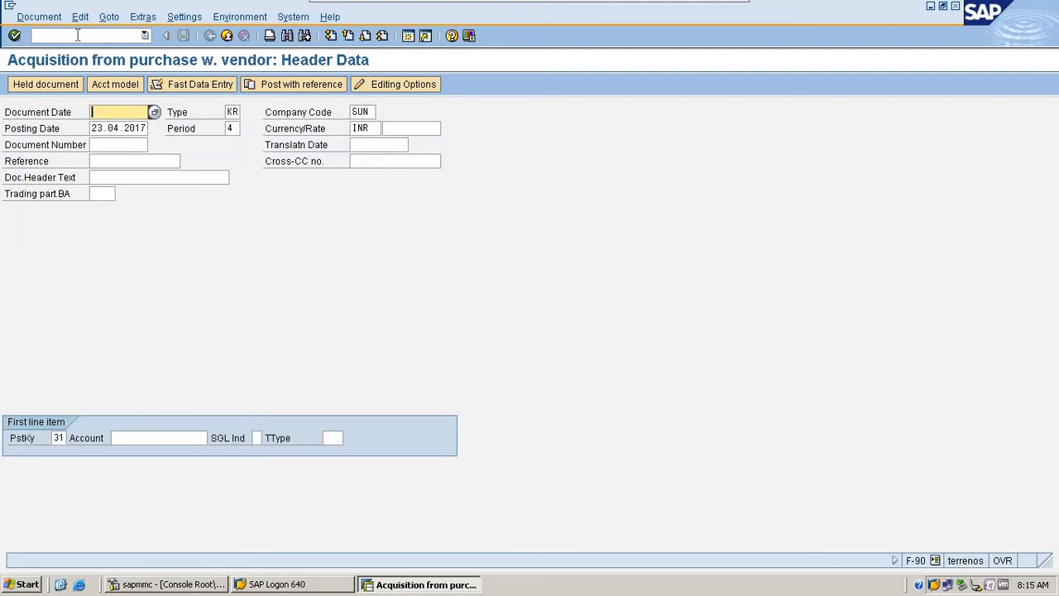
click(77, 35)
text(/n)
key(Return)
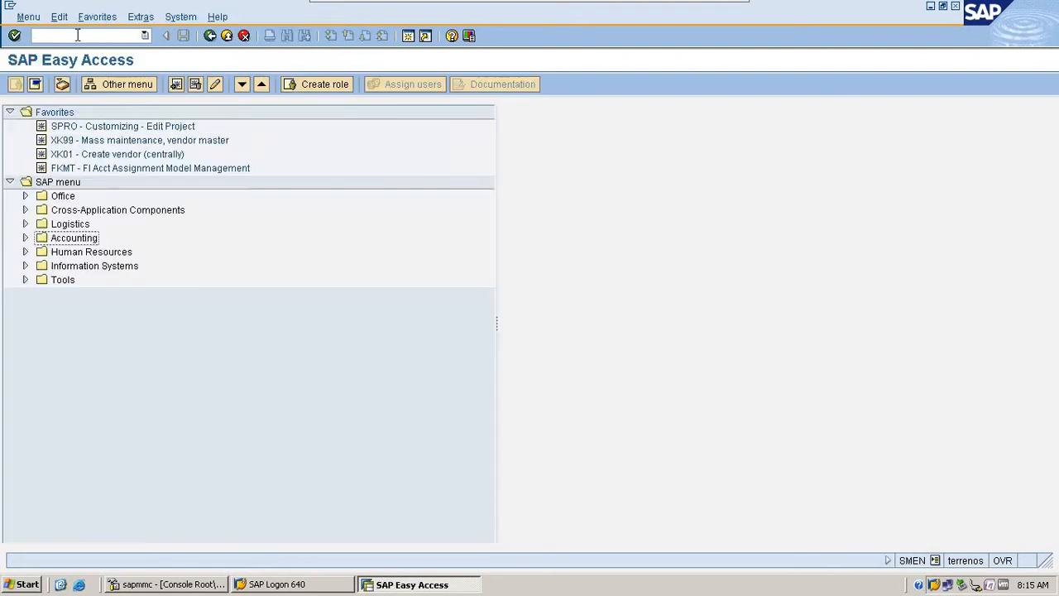
- Look up the existing main asset numbers in transaction AS03, then return to the start screen
text(as)
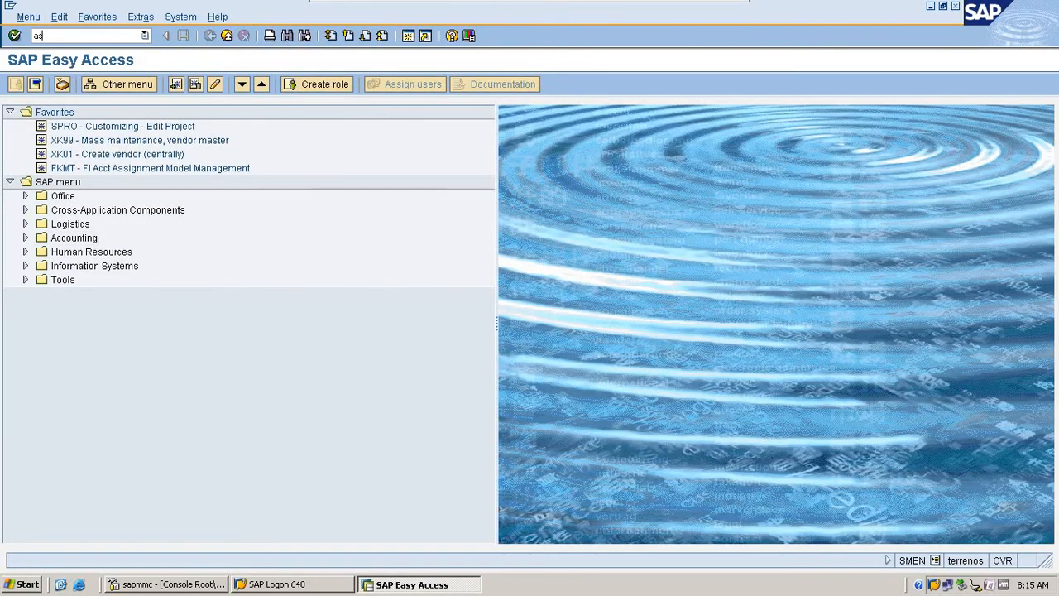
text(03)
key(Return)
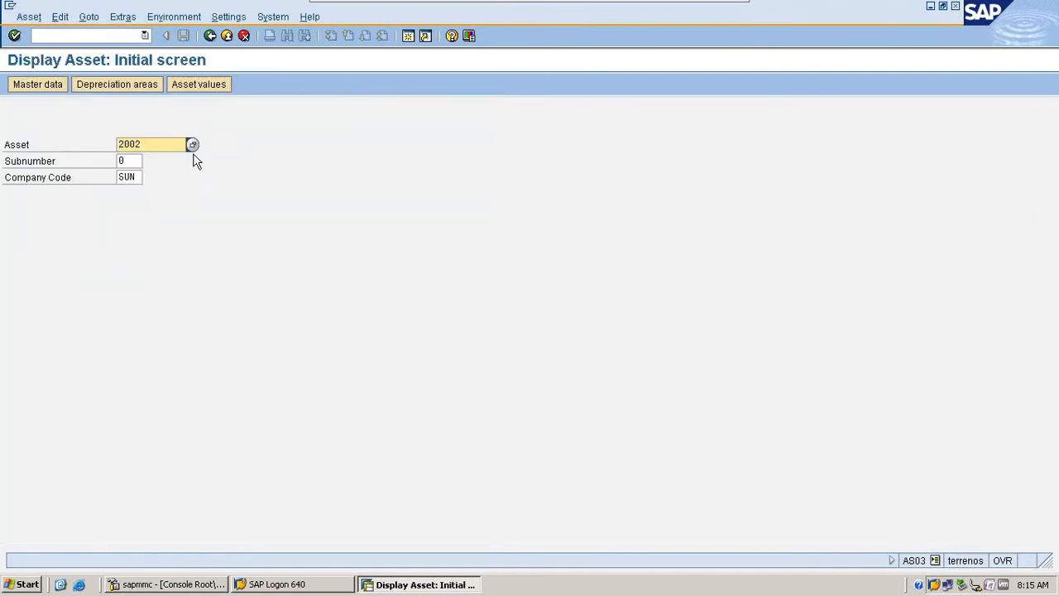
click(192, 145)
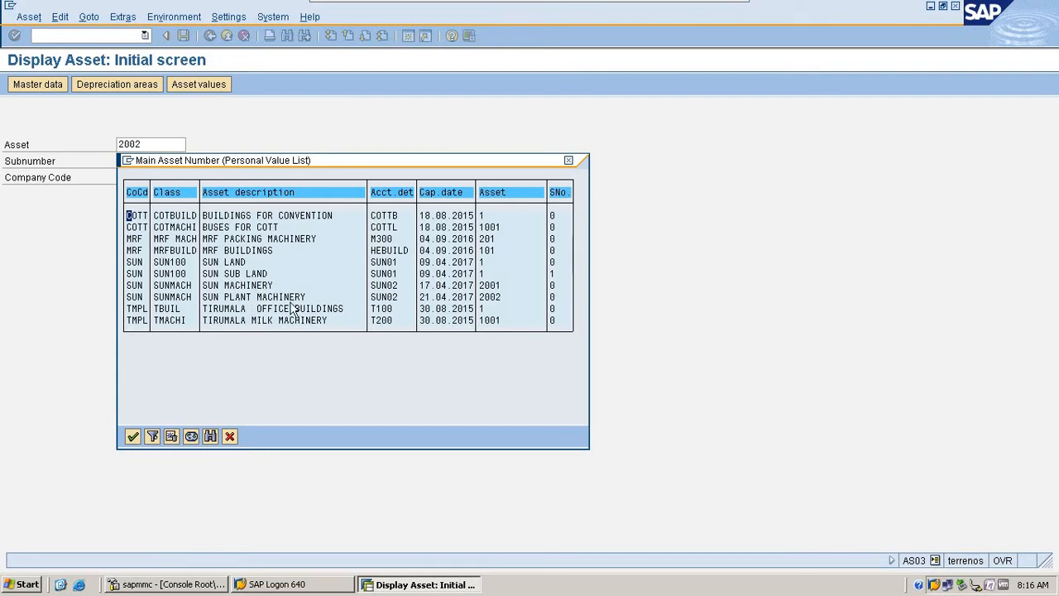
click(230, 437)
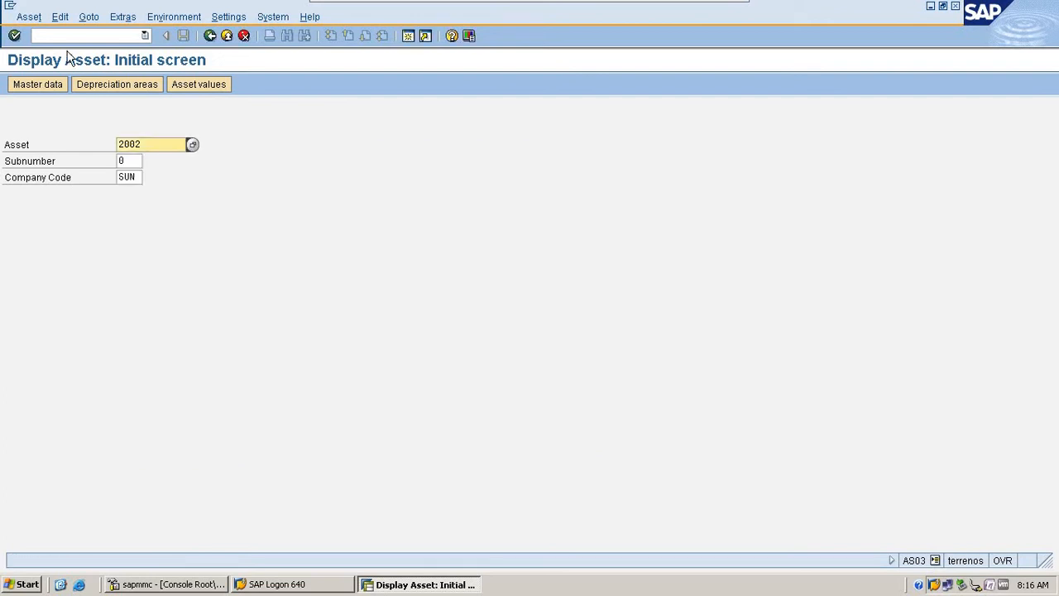
click(65, 34)
text(/n)
key(Return)
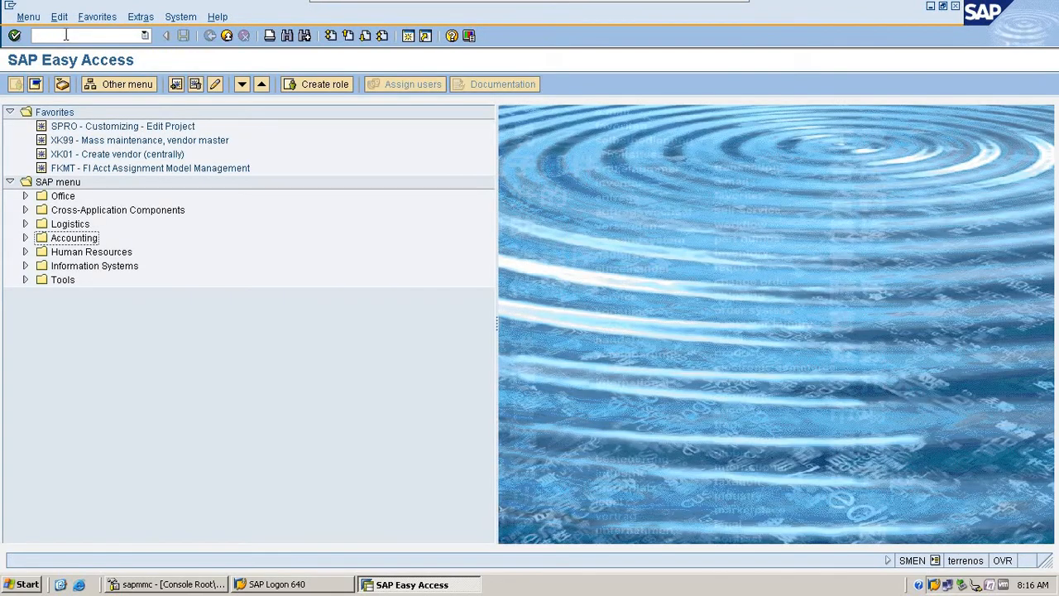
- Open transaction F-90 for an asset acquisition with vendor and set the document date to 01.03.2017
click(66, 35)
text(f)
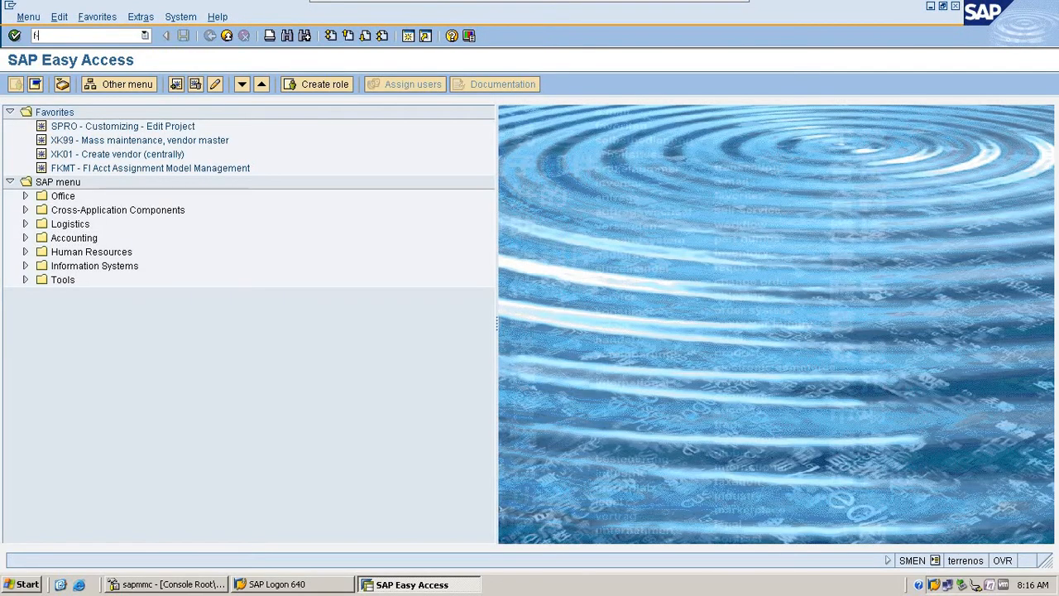
text(-90)
key(Return)
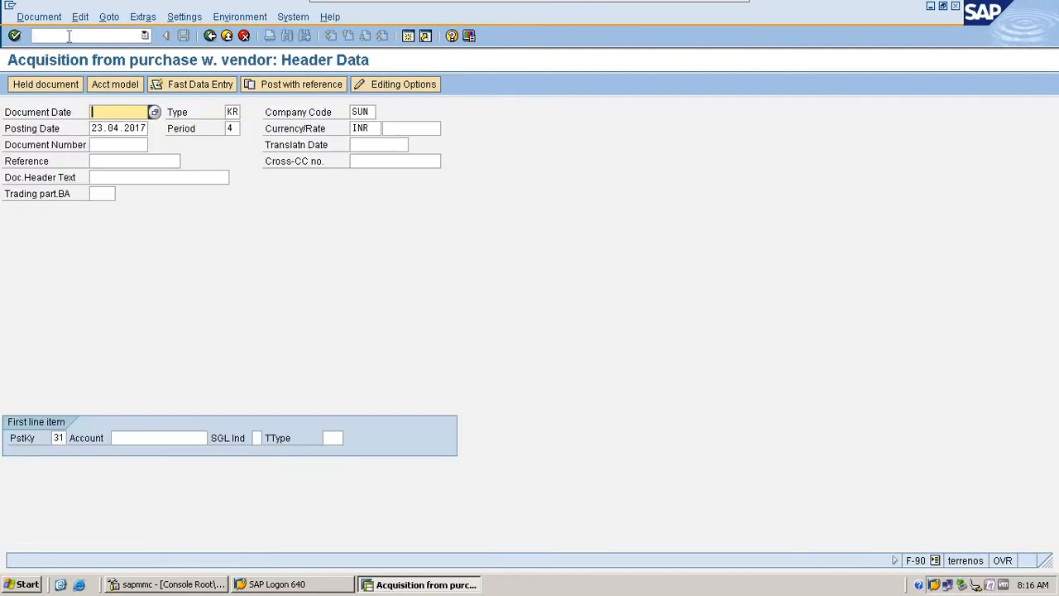
key(space)
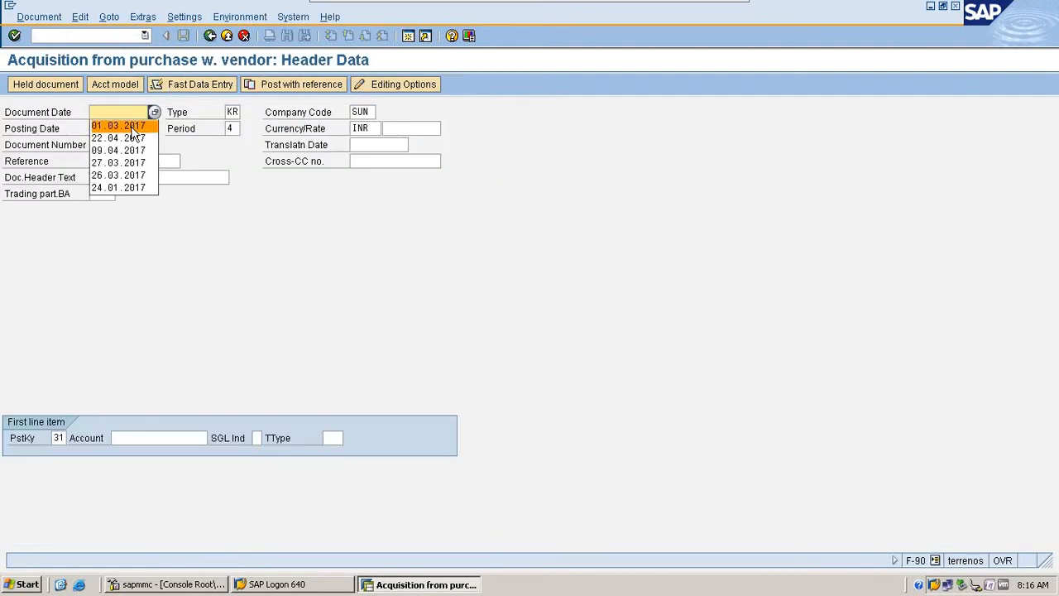
click(135, 129)
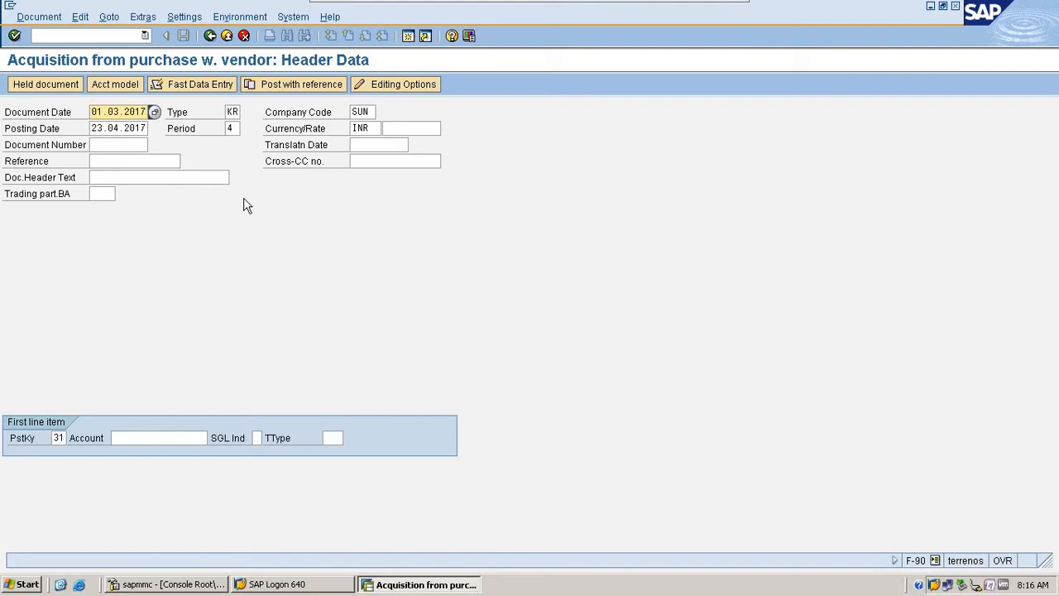
- Set the posting date to 01.03.2017 and the period to 03 in the document header
key(Tab)
key(Tab)
key(Tab)
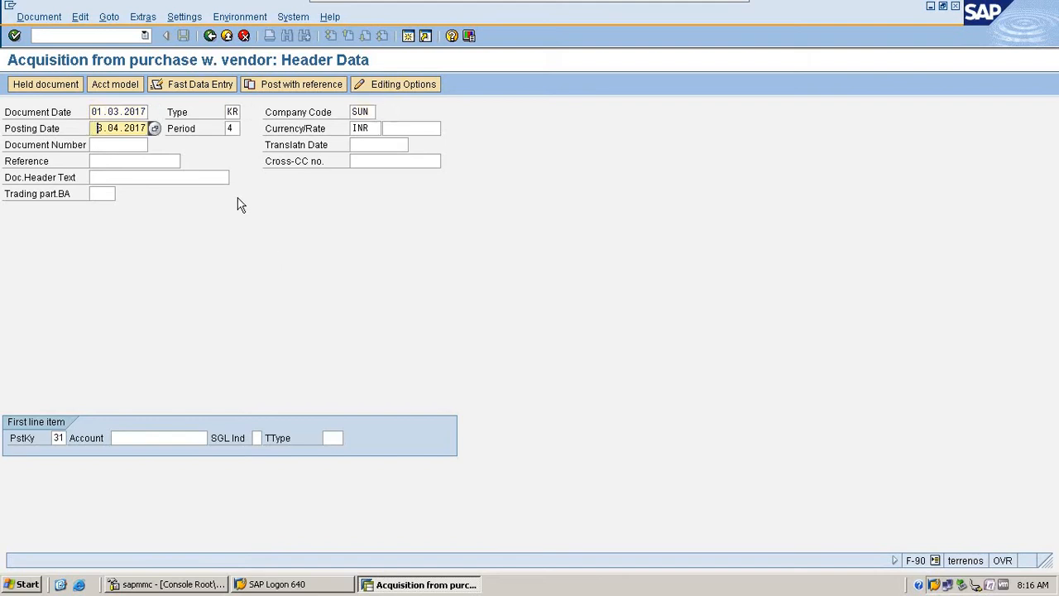
key(Delete)
key(Delete)
key(Delete)
key(Delete)
key(Delete)
key(Delete)
key(Delete)
key(Delete)
key(Delete)
key(Delete)
text(01.03.2)
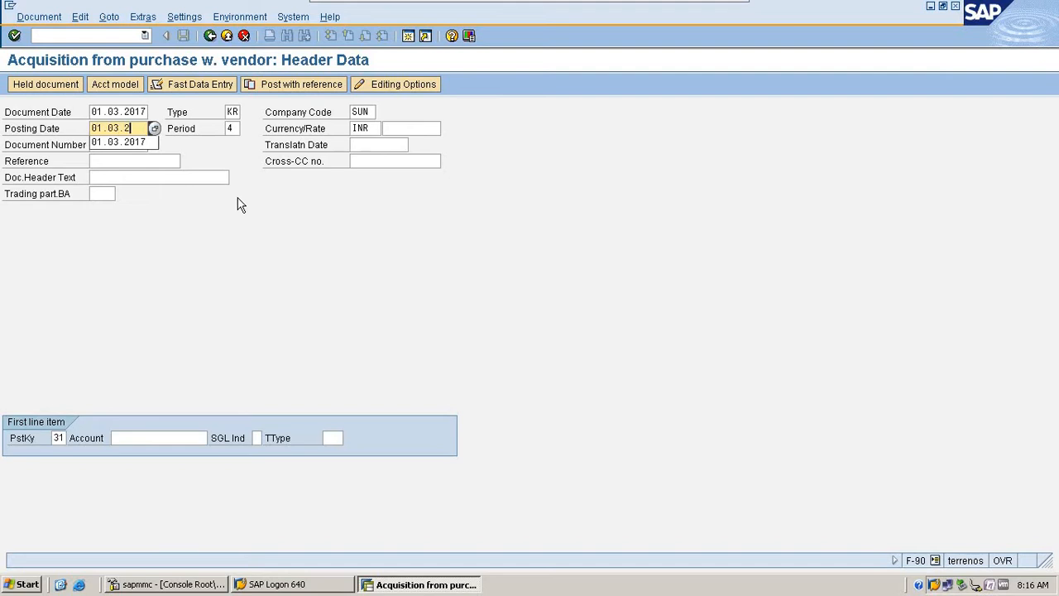
text(017)
key(Tab)
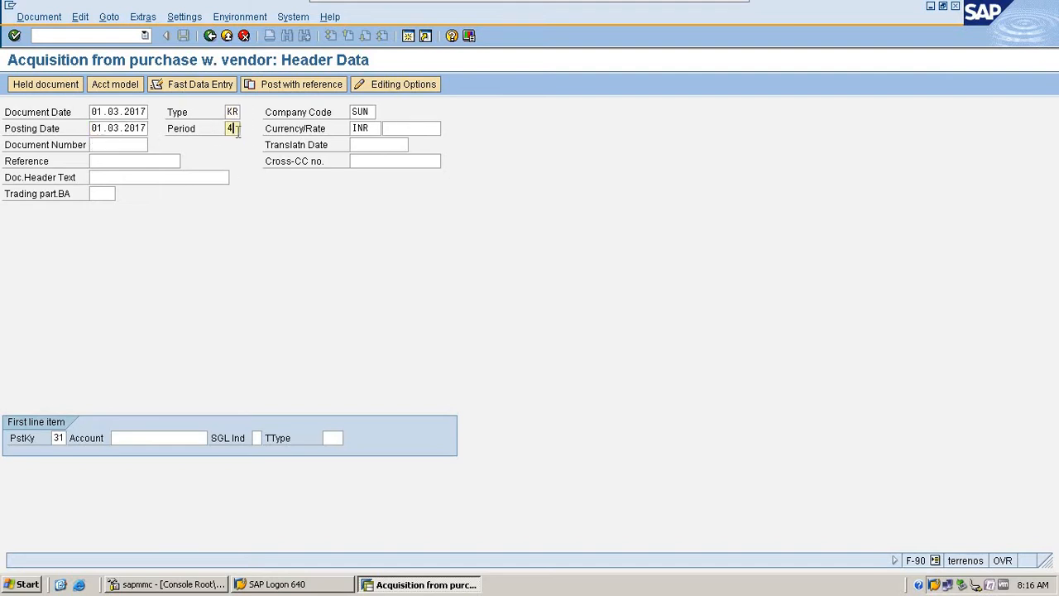
text(03)
key(Tab)
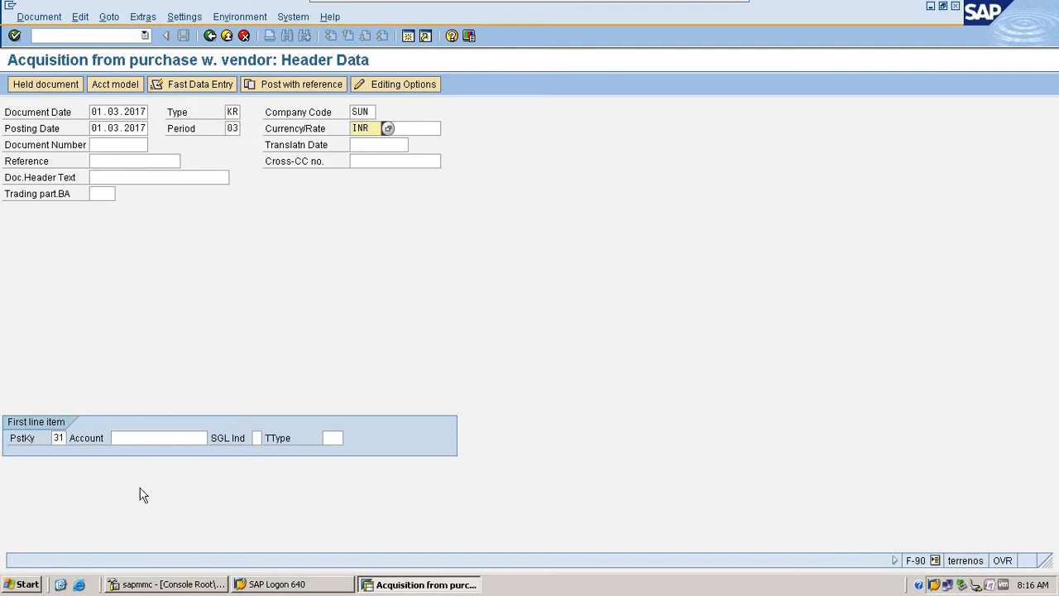
- Find the vendor DINESH AND CO for the first line item's account and continue to its address data
click(195, 442)
key(F4)
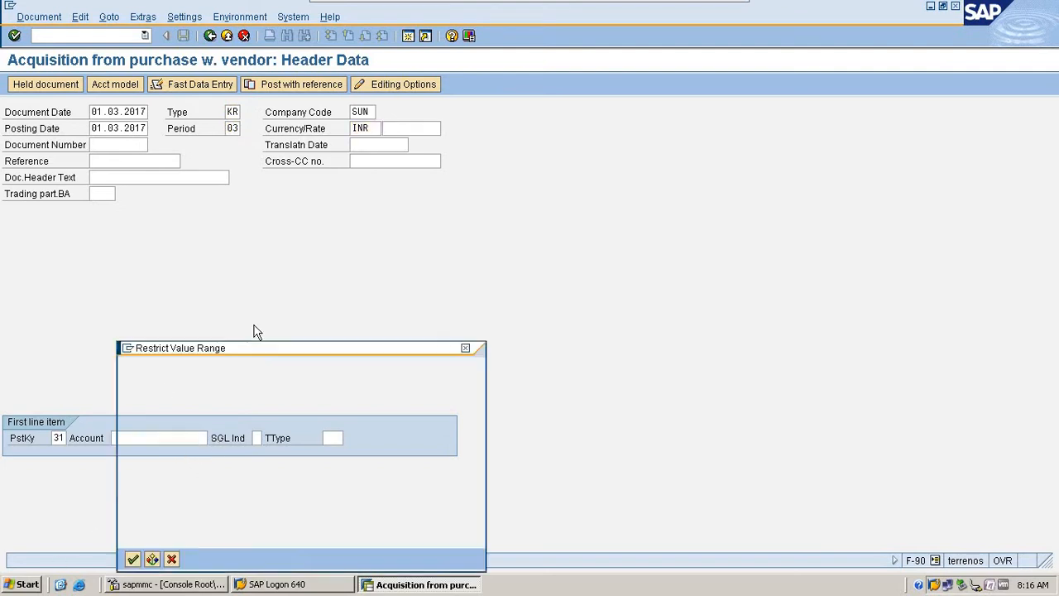
key(Return)
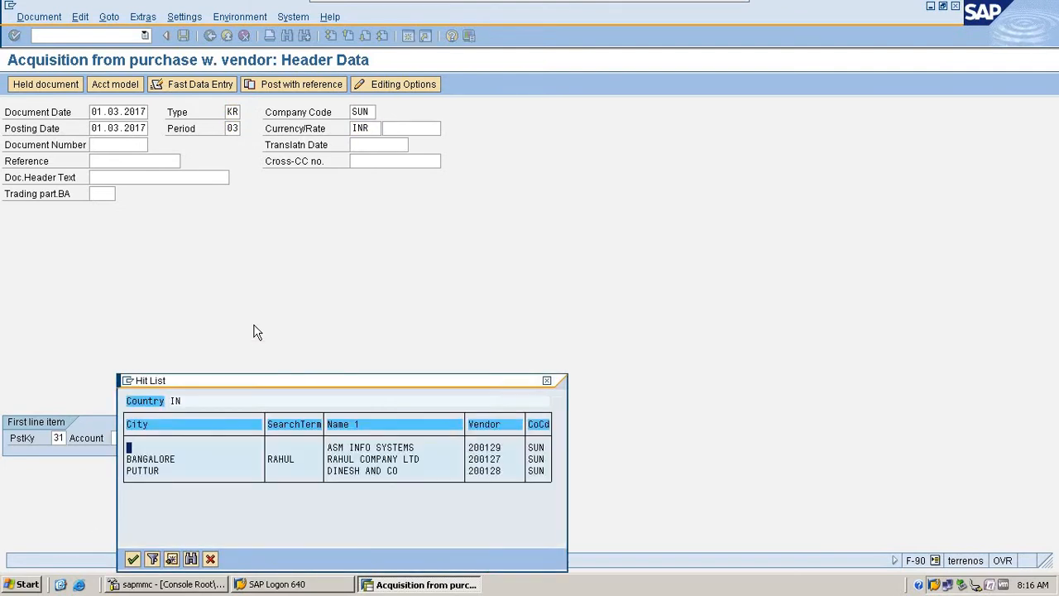
double_click(358, 470)
key(Return)
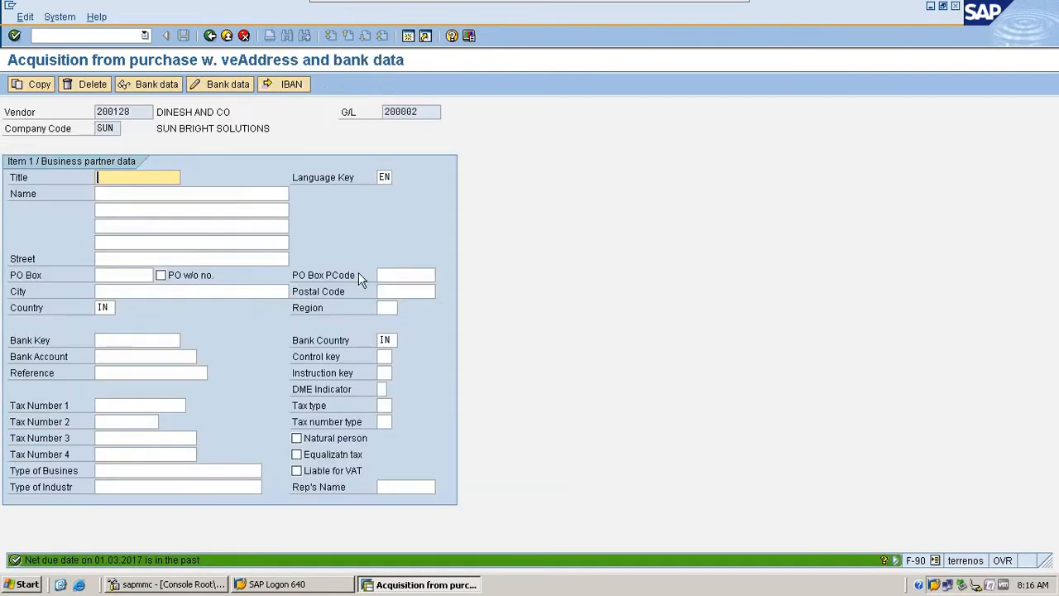
- Fill in the business partner's title as Mr, the name as DINESH & CO, and the postal code and city
click(137, 177)
click(124, 192)
click(124, 194)
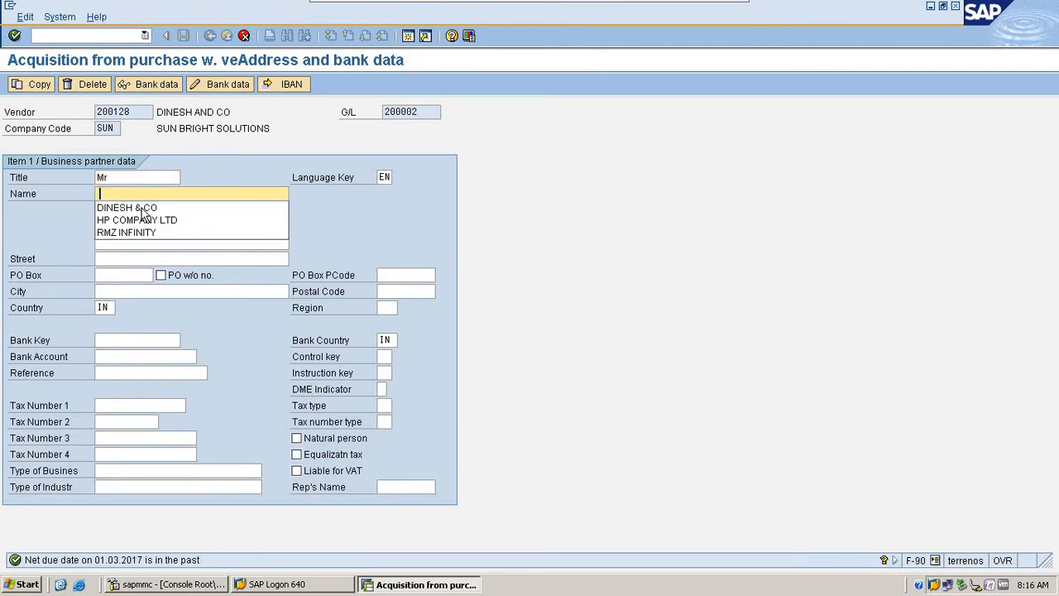
click(137, 208)
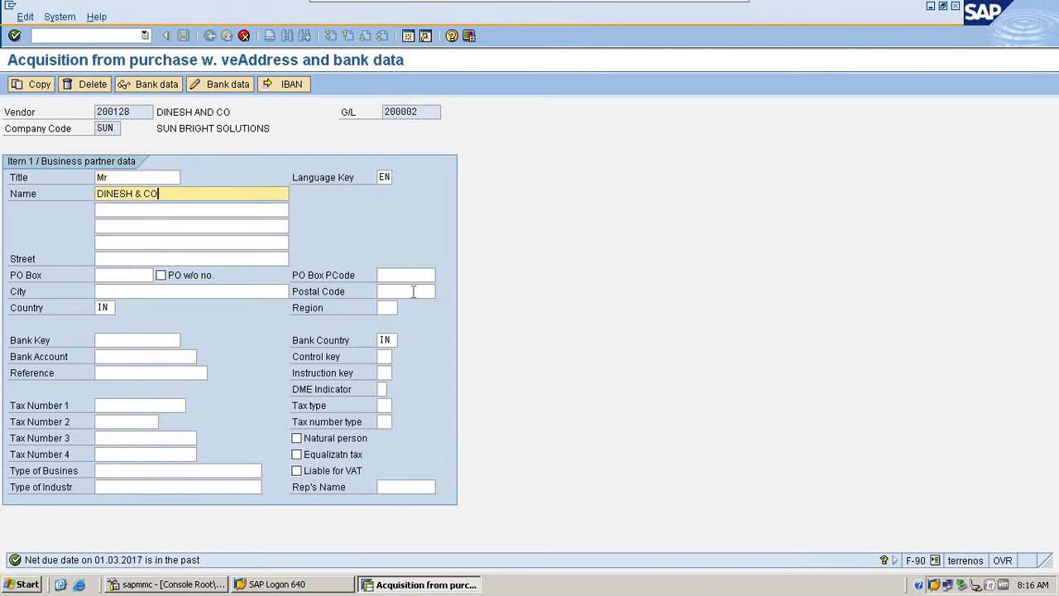
double_click(414, 292)
click(410, 306)
click(212, 292)
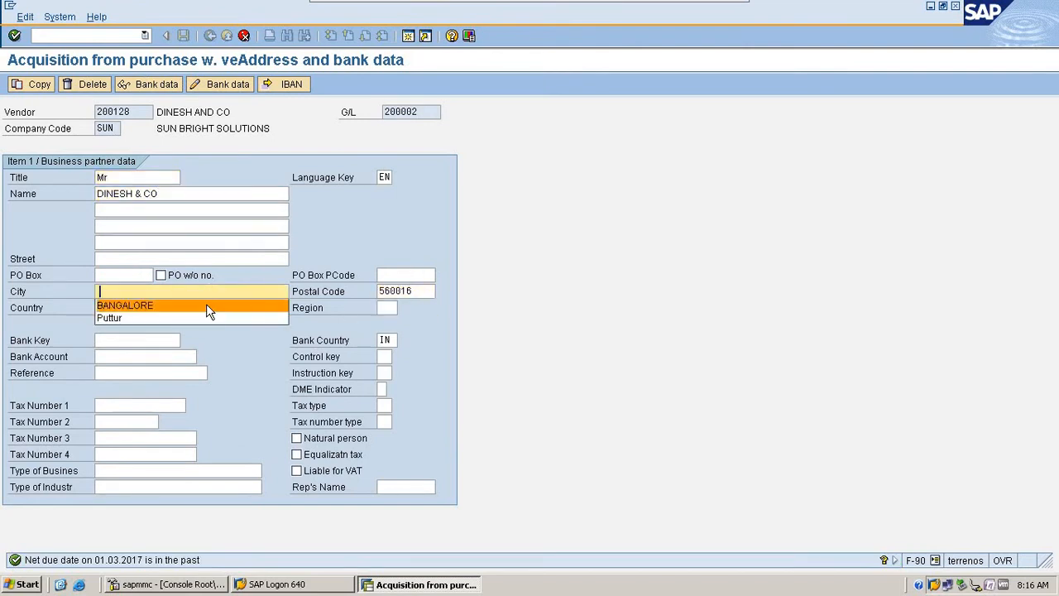
click(206, 303)
- Enter the business partner's bank key and bank account number, and accept the address and bank data
click(153, 340)
click(155, 350)
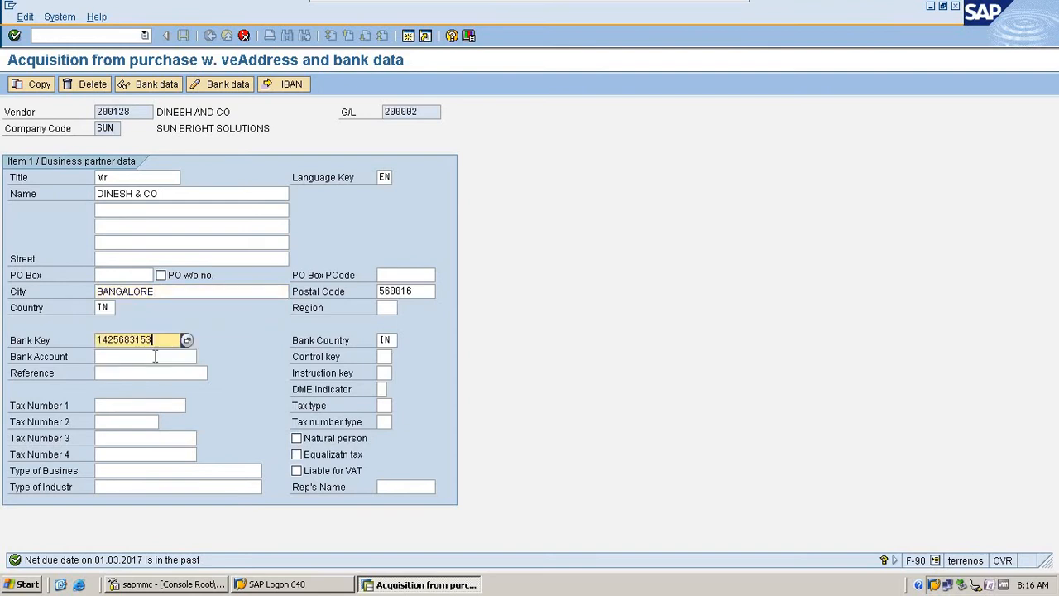
click(156, 356)
click(157, 371)
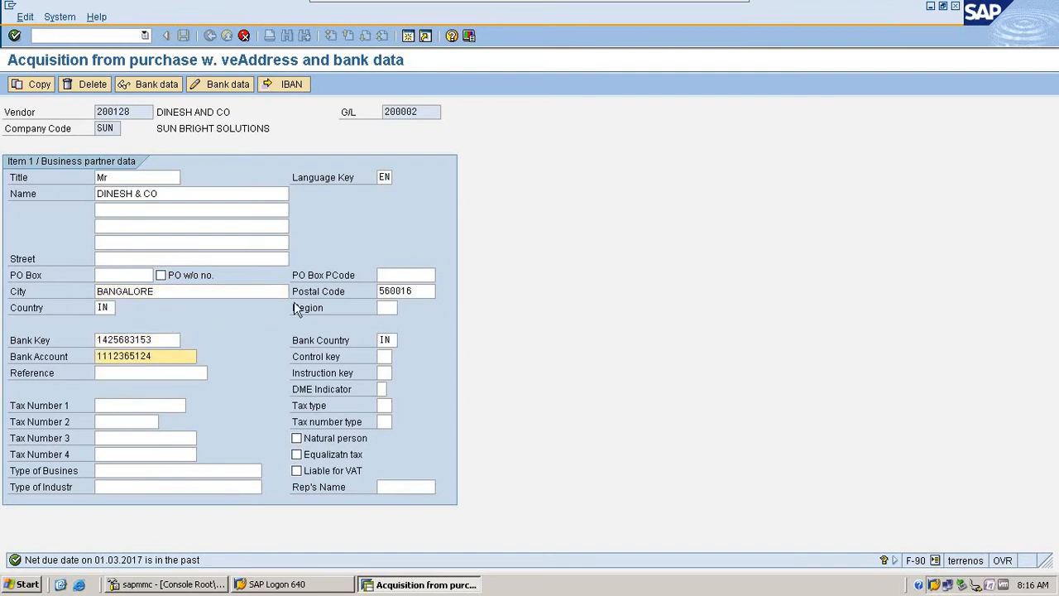
key(Return)
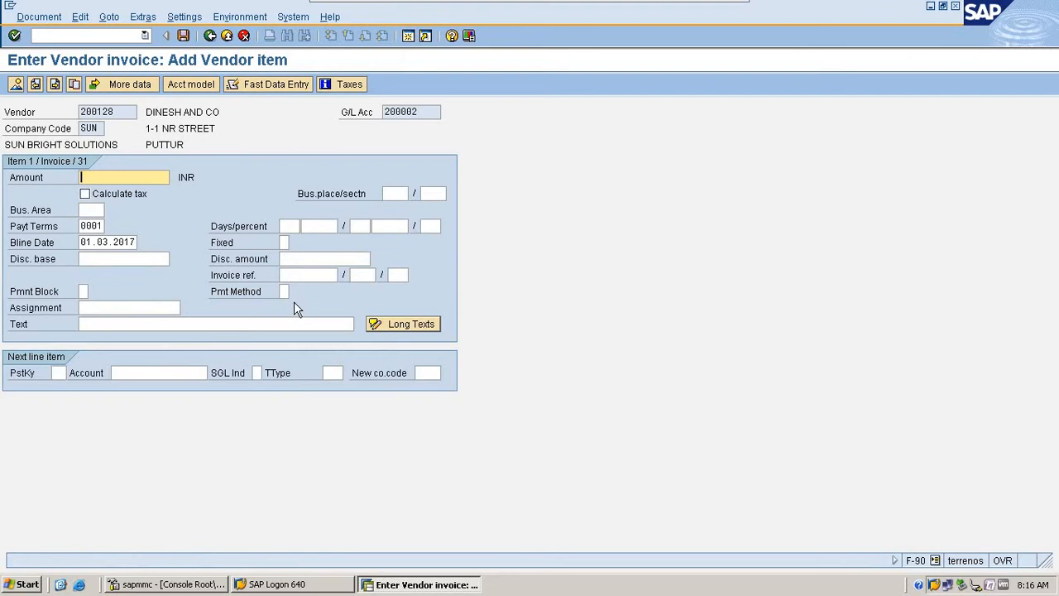
- Set the vendor item's amount to 100000 INR and its text to "Aset purchase"
text(100000)
click(166, 325)
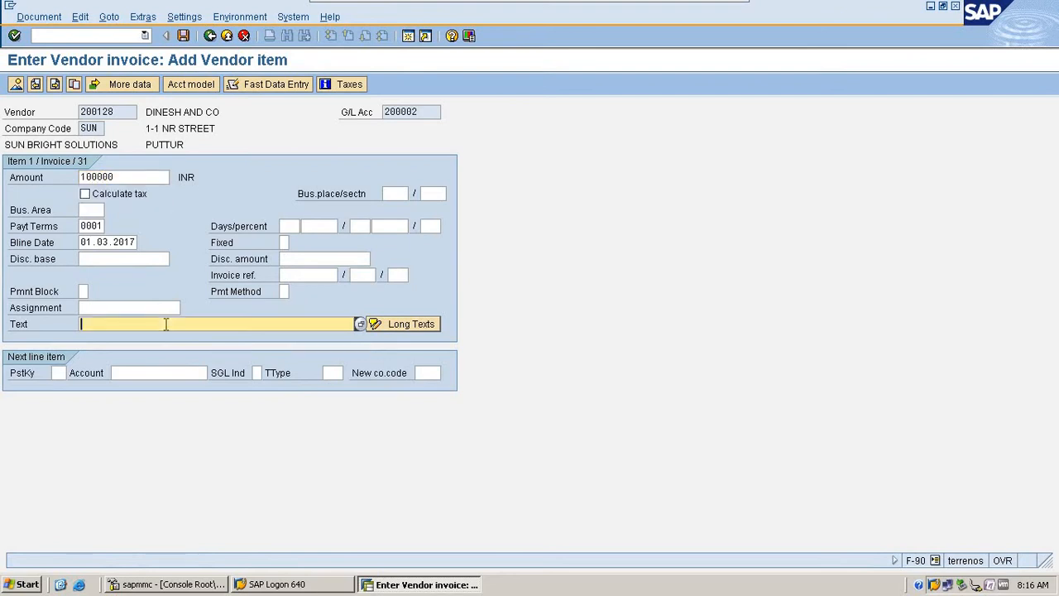
text(a)
click(167, 338)
click(83, 324)
key(Delete)
text(A)
- Add the next line item with posting key 70, the SUN MACHINERY asset 2001-0 and transaction type 100, External asset acquisition
click(58, 374)
text(7)
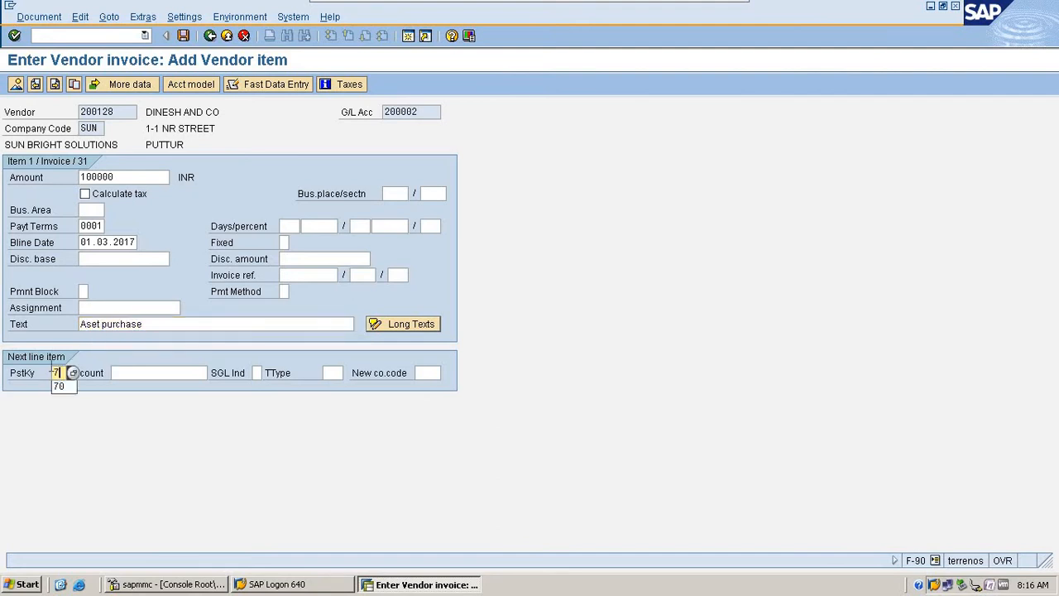
text(0)
key(F4)
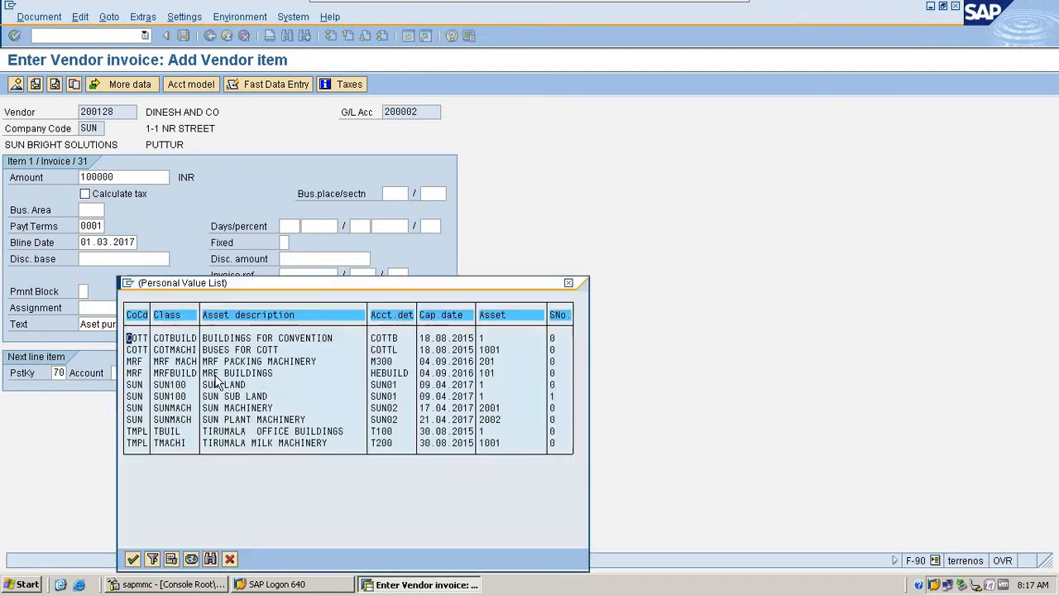
double_click(276, 408)
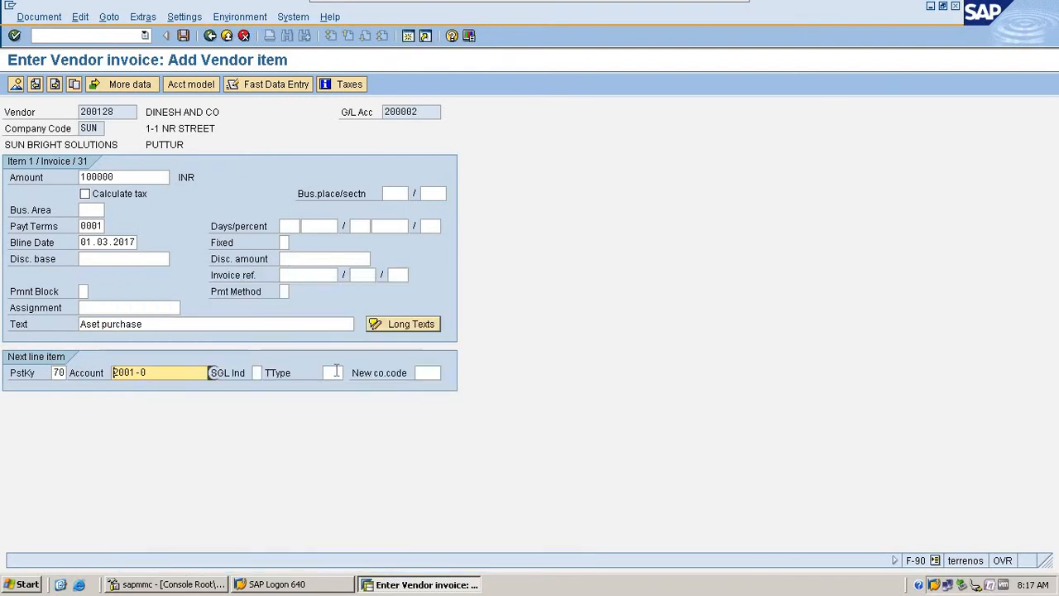
click(336, 372)
key(F4)
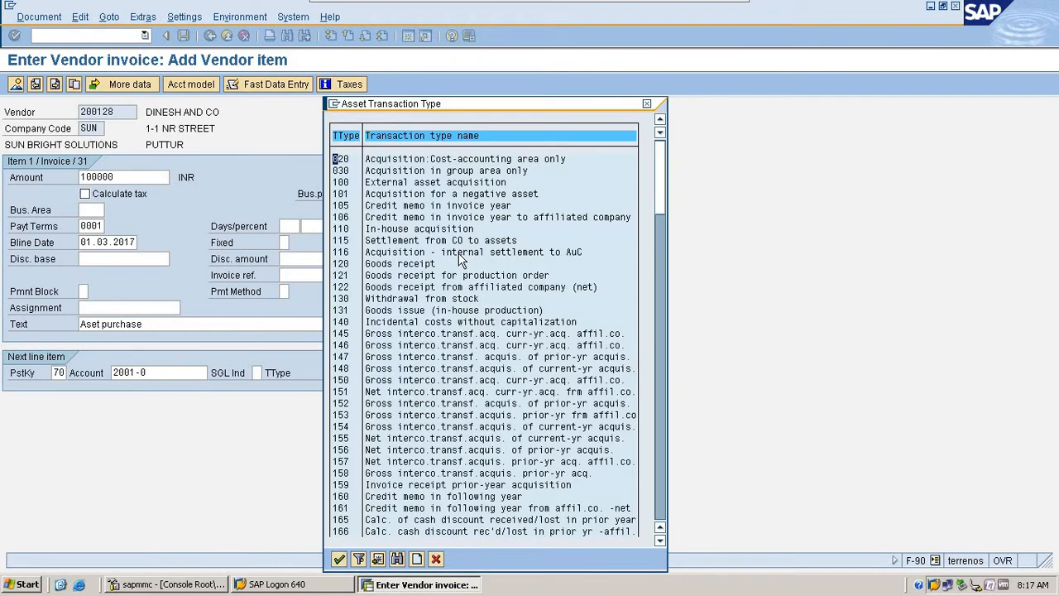
double_click(401, 182)
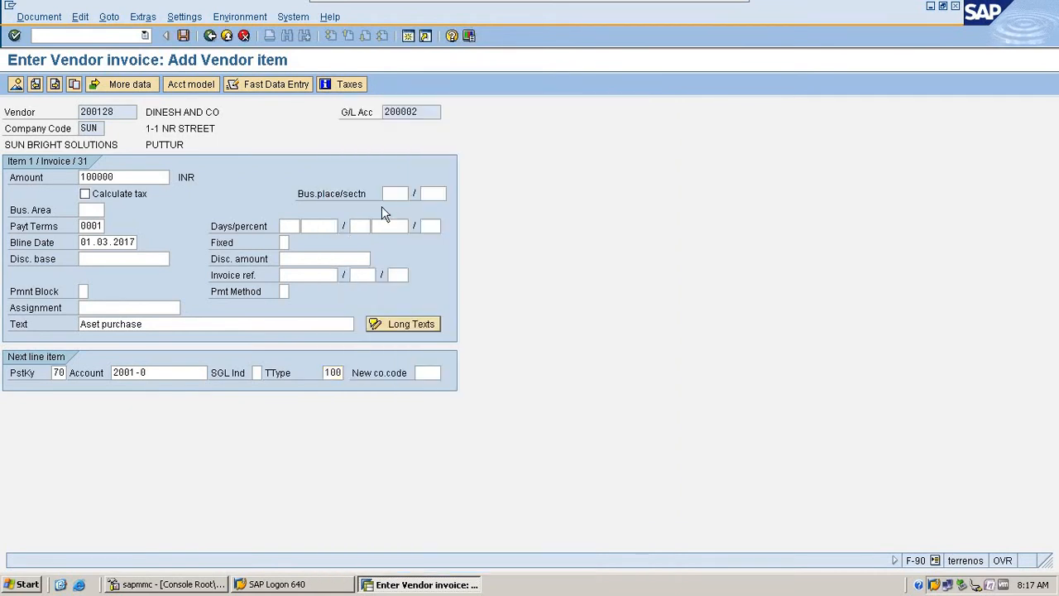
key(Return)
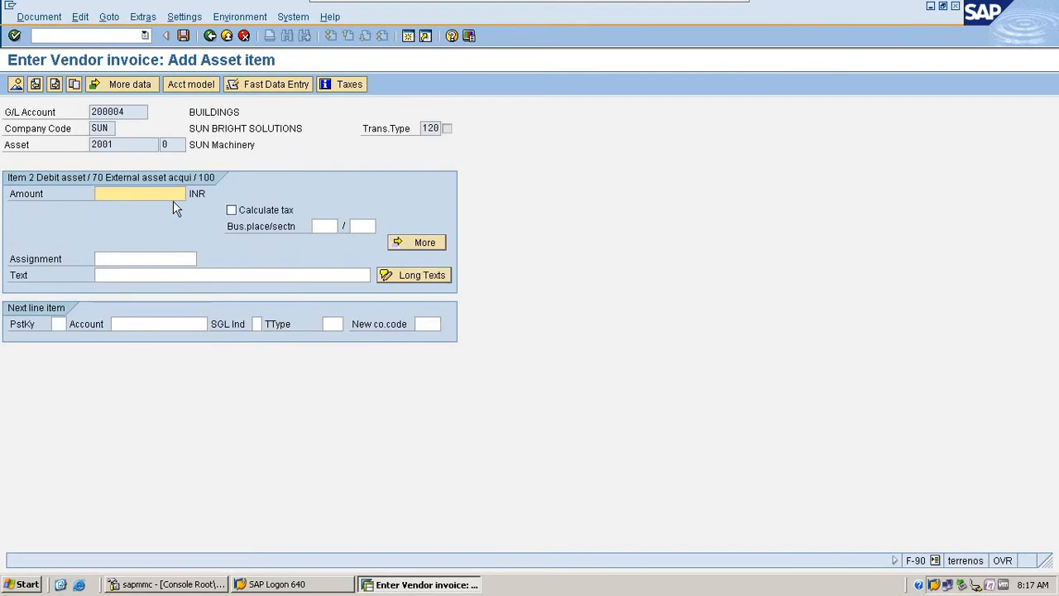
- Enter * as the asset item's amount and + as its text, and post the document from the overview
text(*)
click(147, 275)
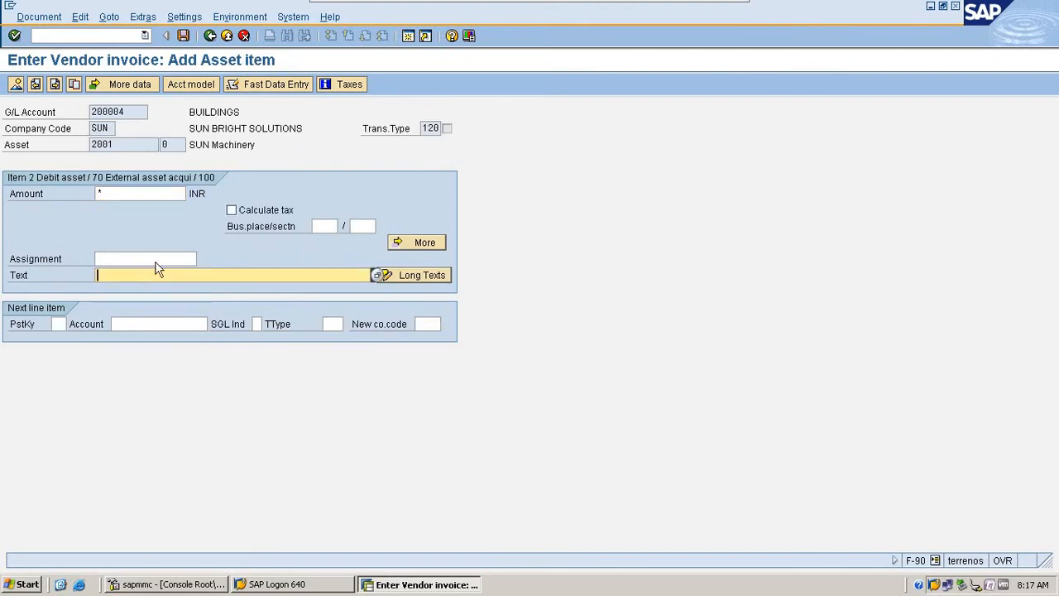
text(+)
click(17, 85)
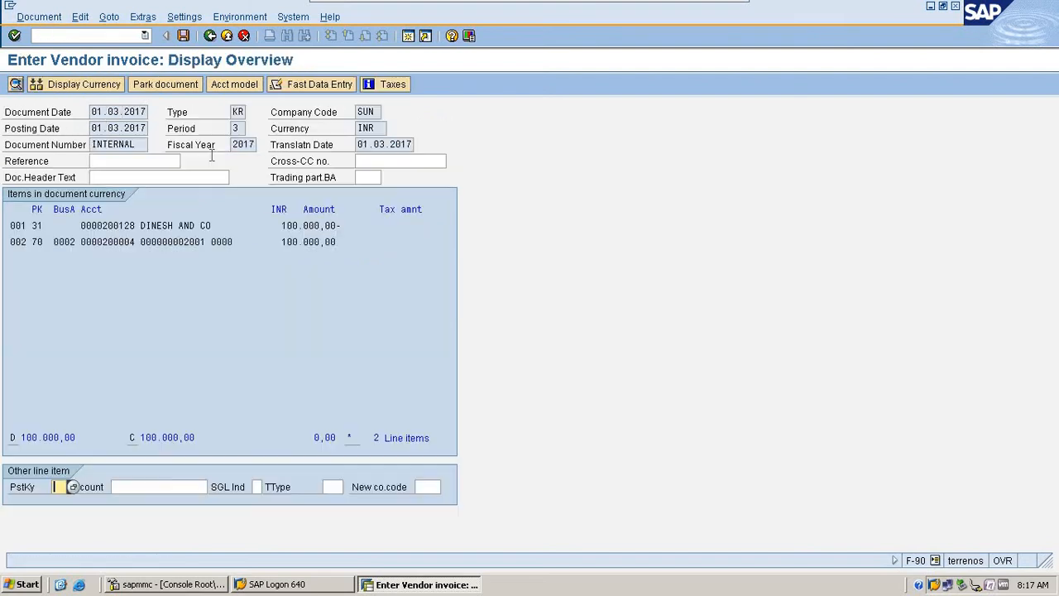
click(183, 35)
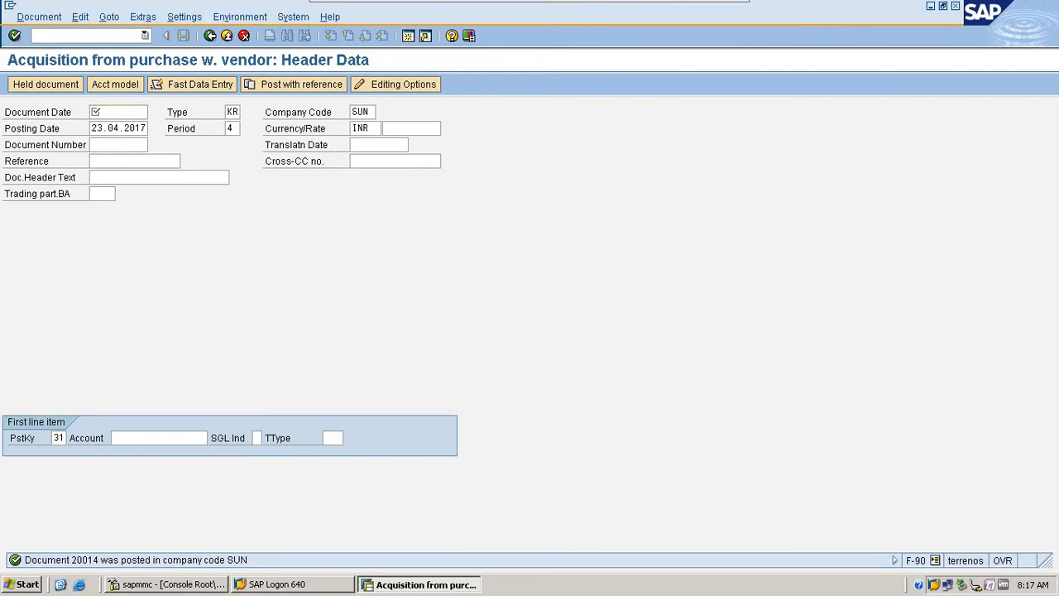
- Set the document date of a new asset acquisition document to 10.03.2017
key(BackSpace)
click(134, 128)
click(135, 113)
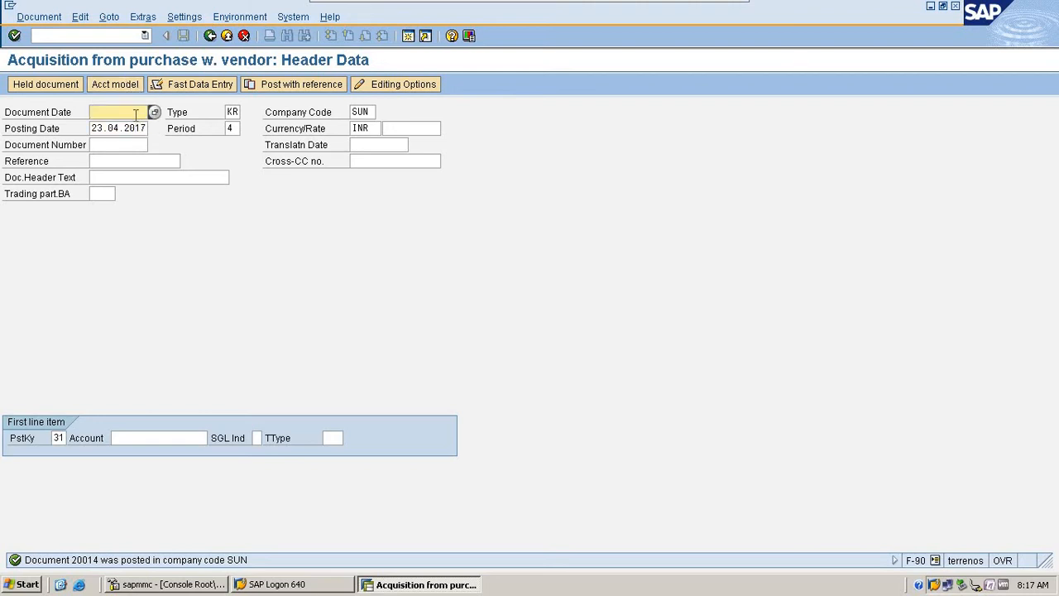
text(10.03.2017)
key(Tab)
- Set the posting date to 10.03.2017 and the period to 03
key(Tab)
key(Tab)
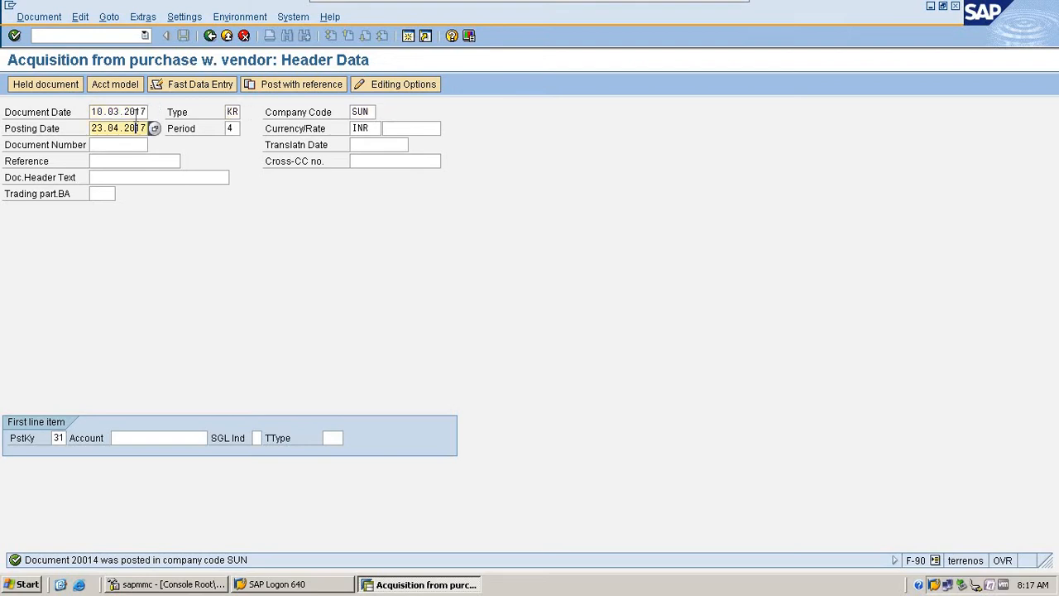
key(BackSpace)
key(BackSpace)
key(BackSpace)
key(BackSpace)
key(BackSpace)
key(BackSpace)
key(BackSpace)
key(BackSpace)
key(BackSpace)
key(BackSpace)
key(Delete)
text(10.03.2017)
key(Tab)
key(Tab)
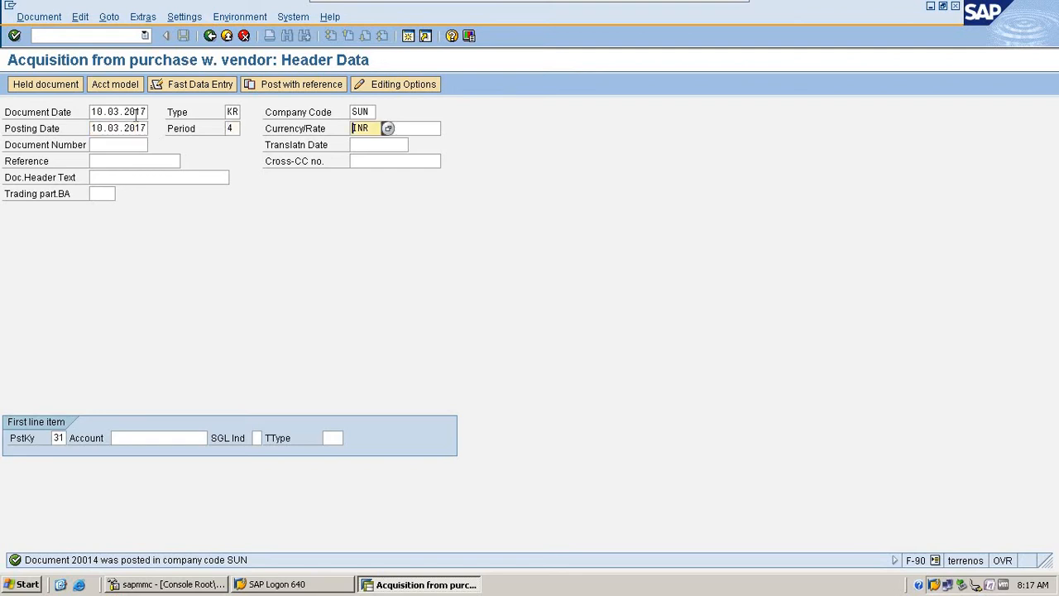
key(shift+Tab)
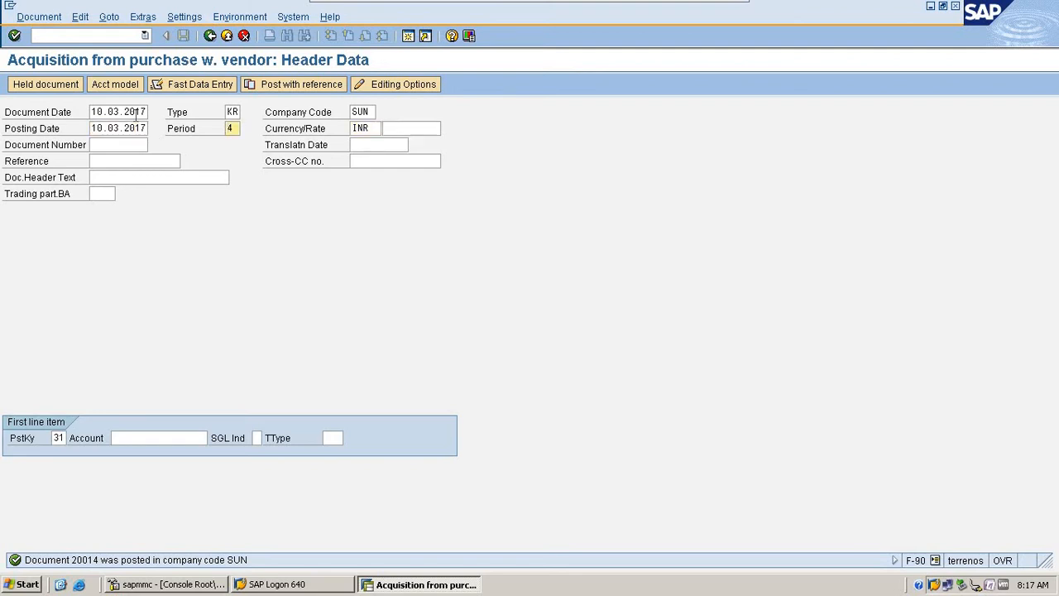
text(03)
key(Tab)
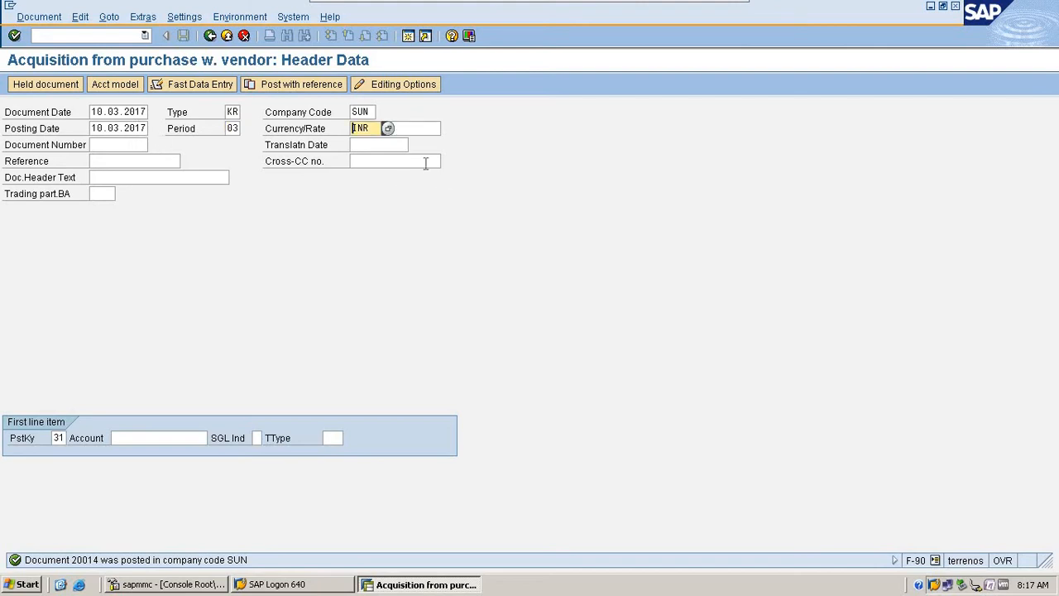
- Look up vendors in country IN, assign DINESH AND CO as the first line item's account, and continue to its address and bank data
click(186, 439)
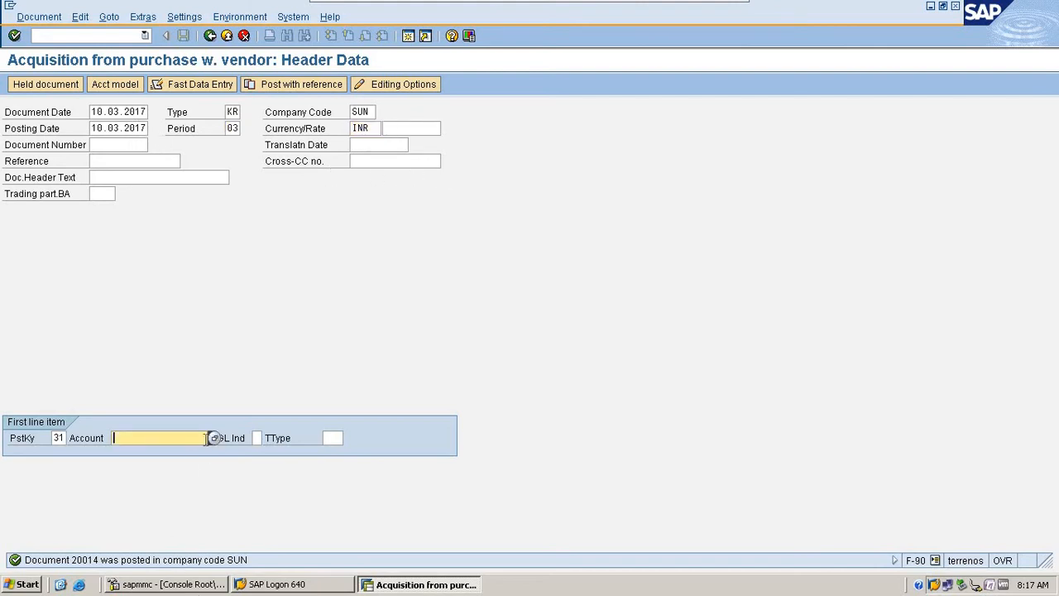
click(218, 440)
text(IN)
key(Return)
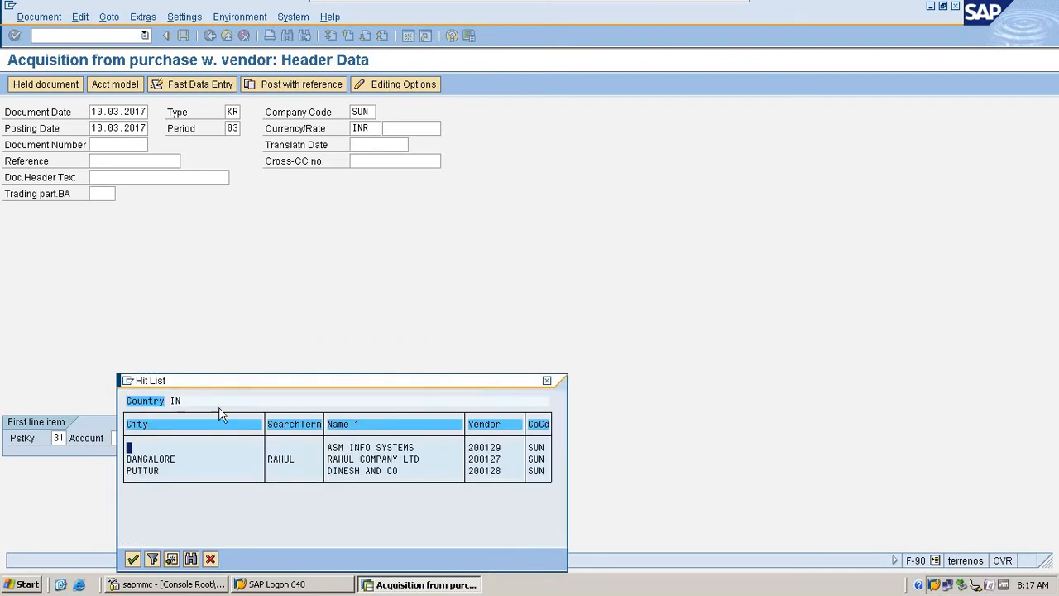
click(355, 472)
double_click(354, 472)
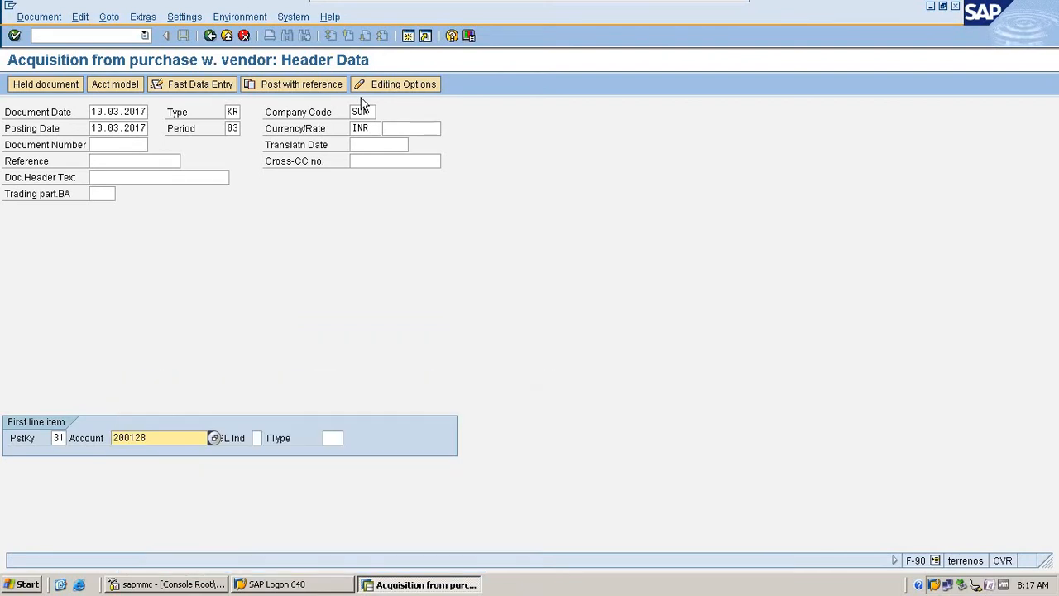
key(Return)
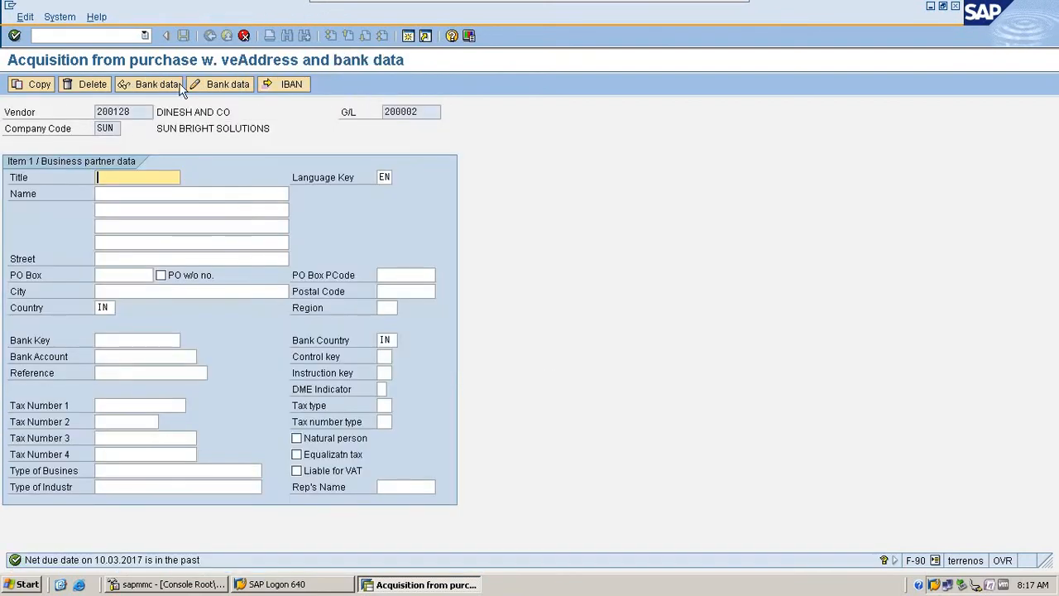
- Fill in the business partner's title Mr, company name DINESH & CO, postal code and city
click(132, 179)
click(133, 193)
click(134, 195)
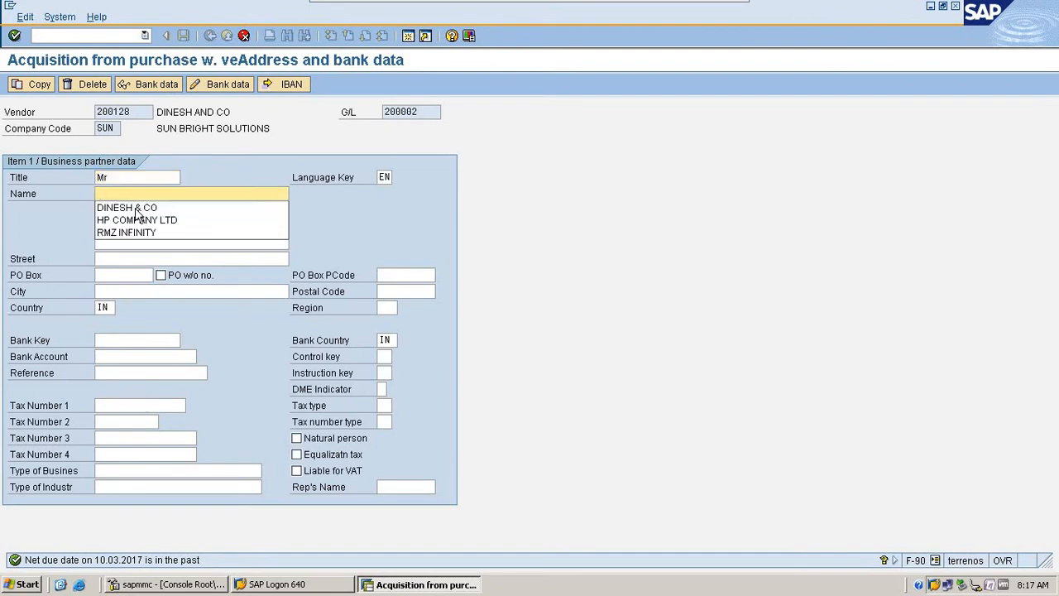
click(137, 208)
click(401, 295)
click(401, 296)
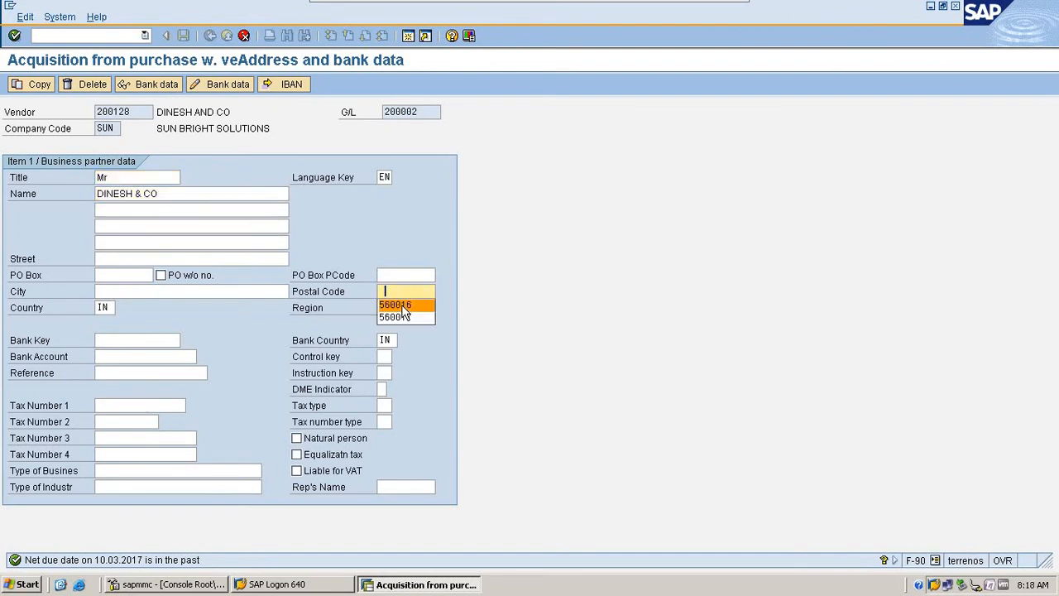
click(401, 303)
click(151, 294)
click(152, 307)
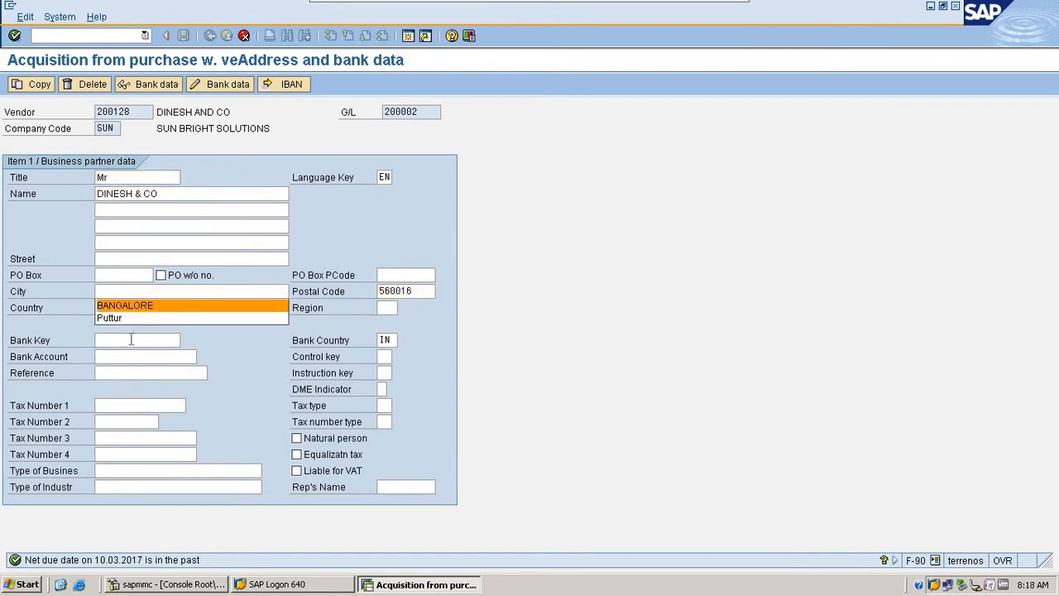
- Fill in the business partner's bank key and bank account number, and accept the address and bank data
click(131, 339)
click(138, 358)
click(140, 359)
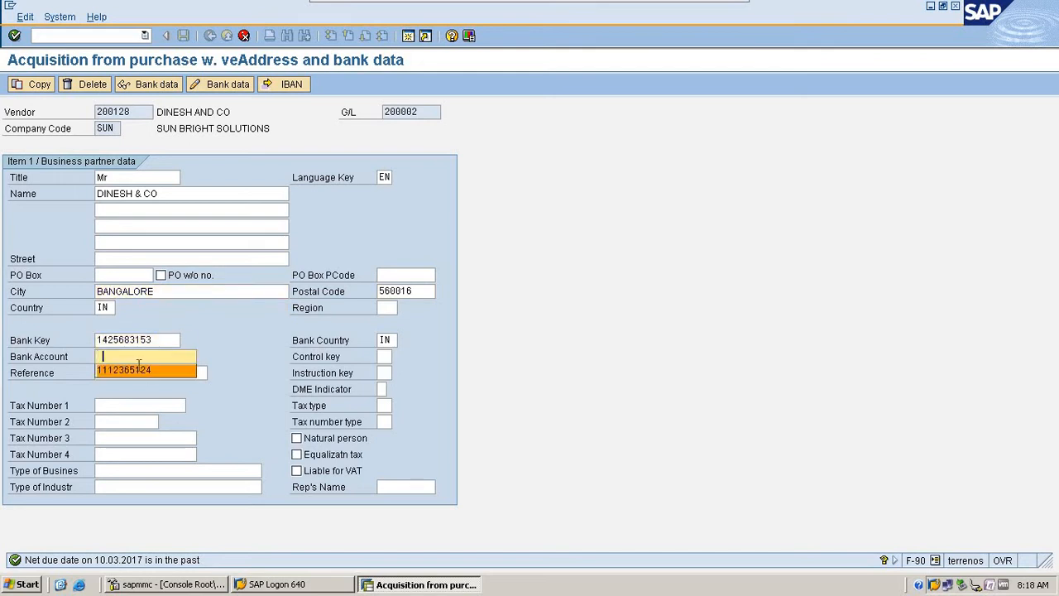
click(177, 374)
key(Return)
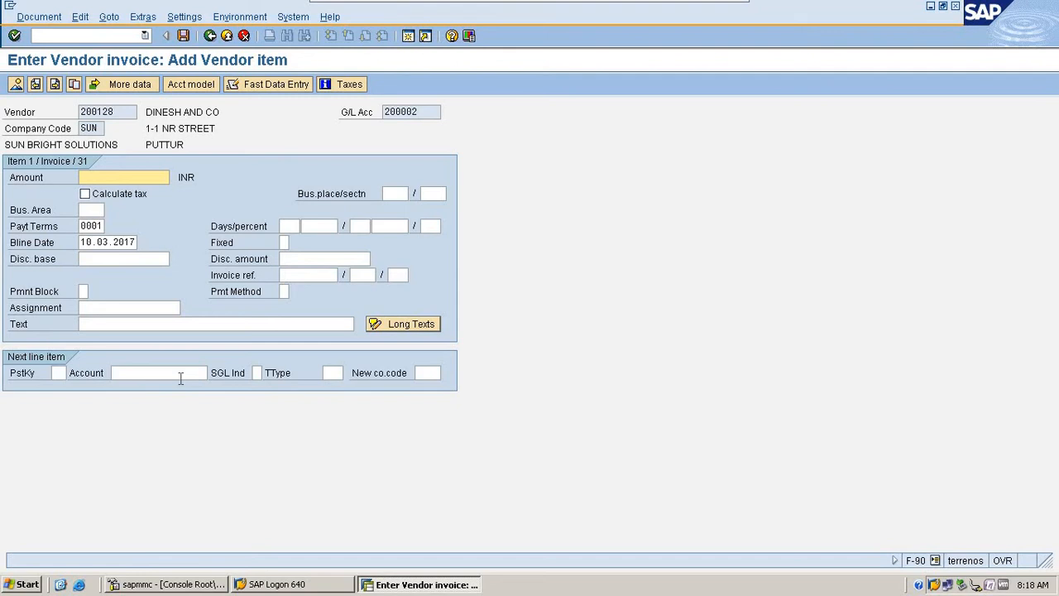
- Set the vendor item's amount to 50000 INR and its text to "Aset purchase"
text(50000)
click(177, 323)
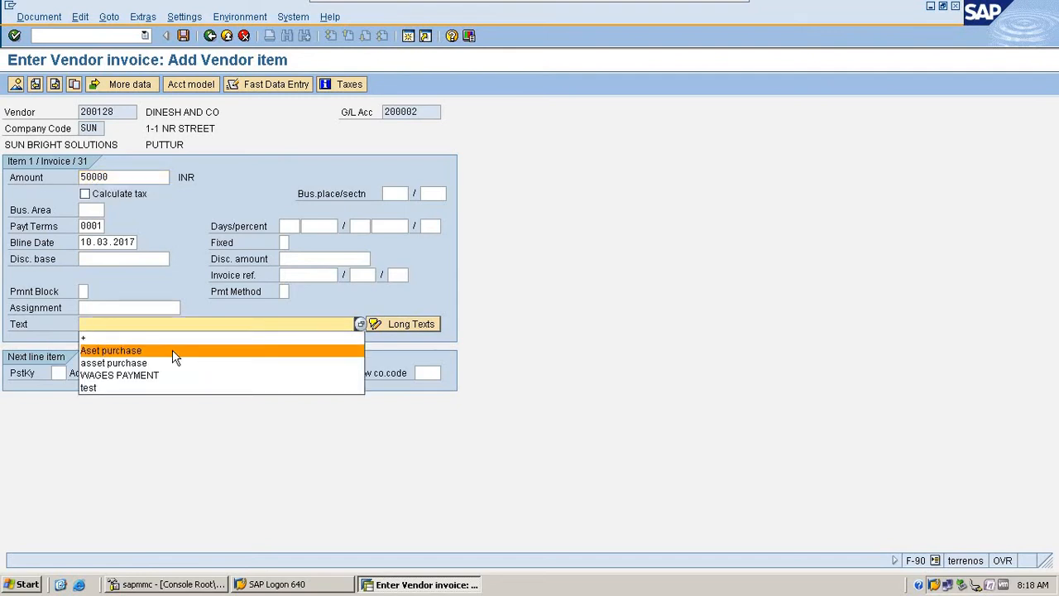
click(172, 350)
- Add the next line item with posting key 70, the SUN MACHINERY asset 2001-0 and transaction type 100
click(56, 373)
text(7)
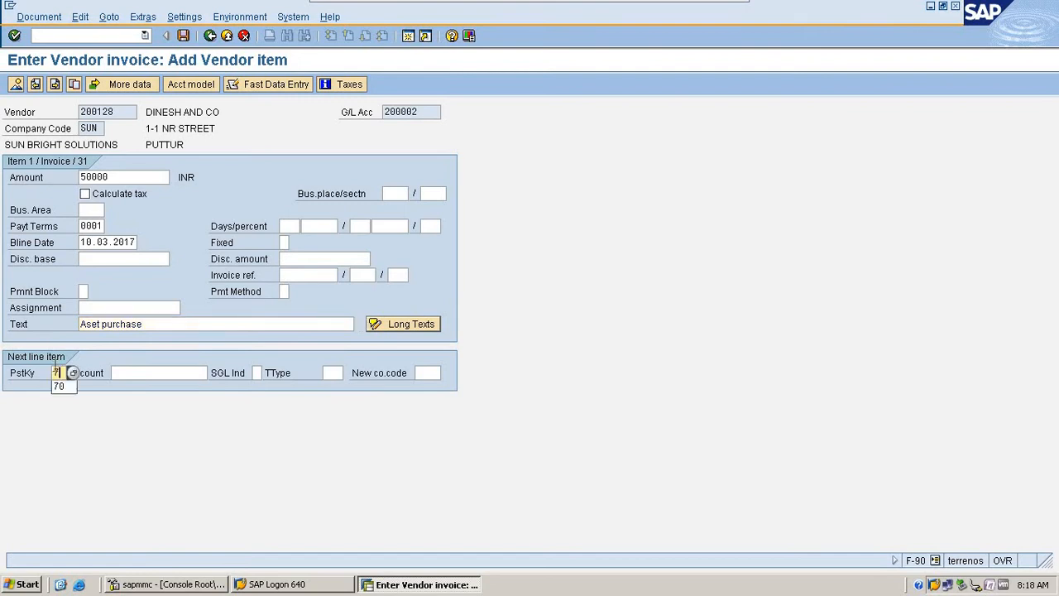
text(0)
key(Tab)
click(176, 374)
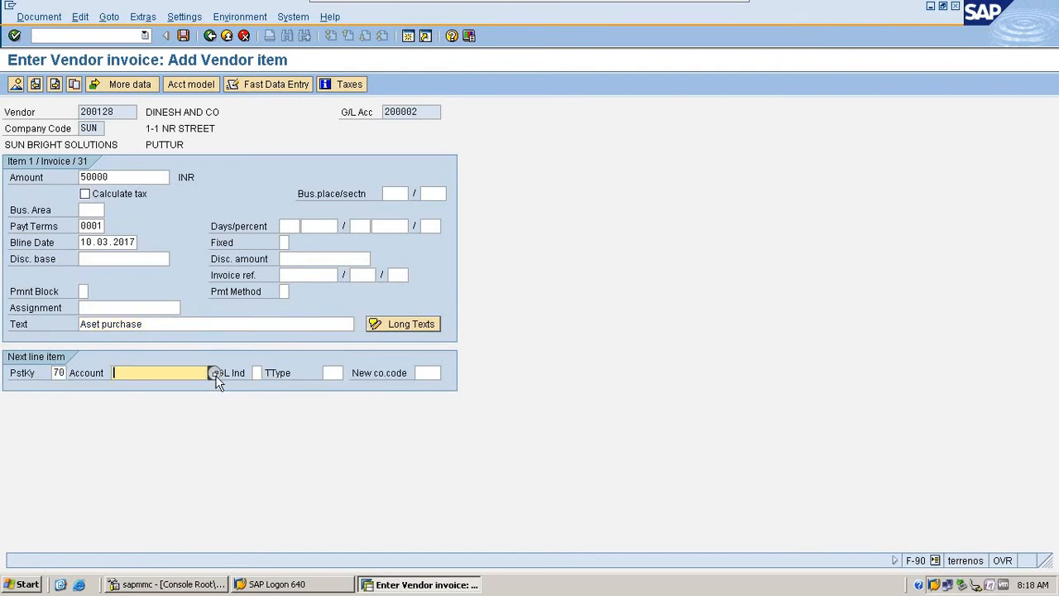
click(215, 373)
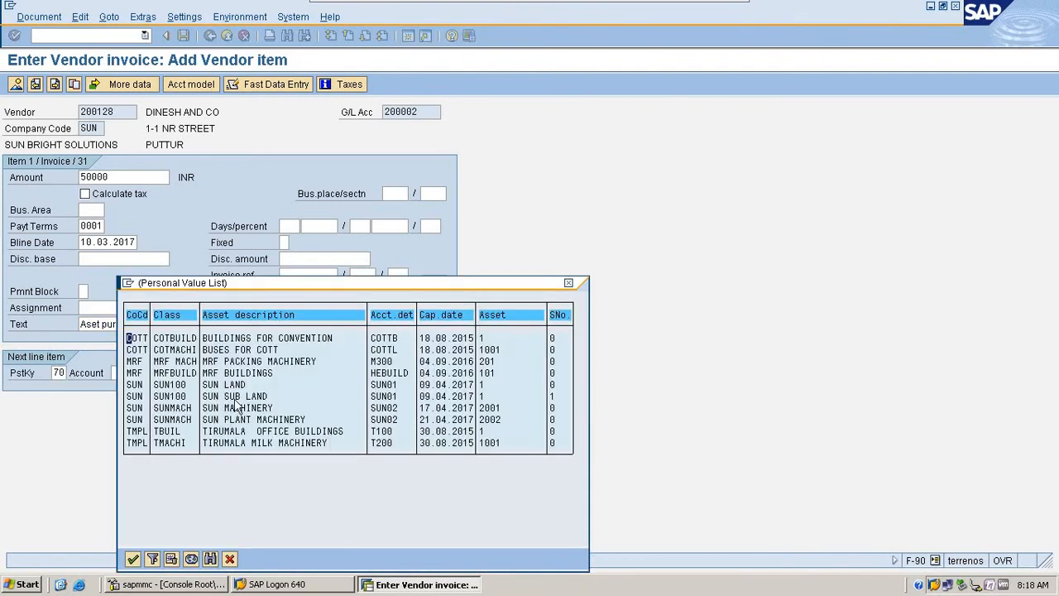
click(237, 408)
double_click(259, 411)
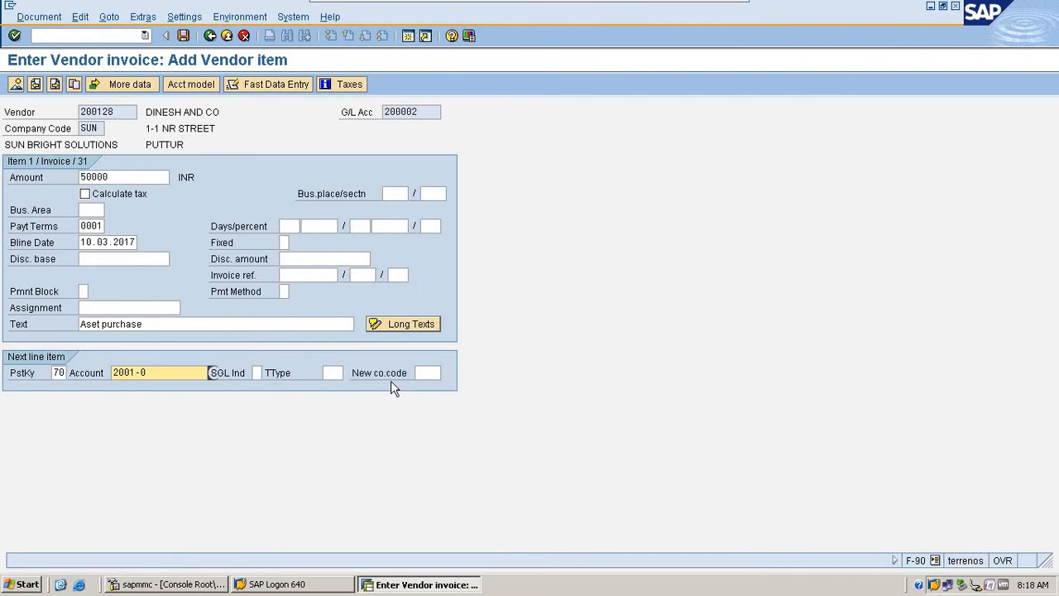
click(333, 372)
click(349, 372)
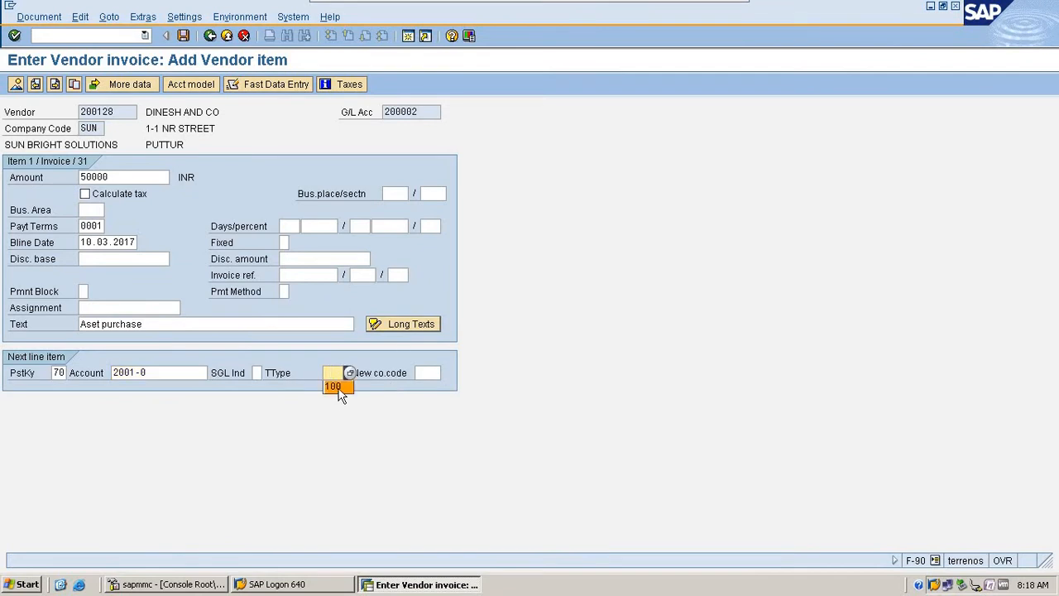
click(335, 386)
key(Return)
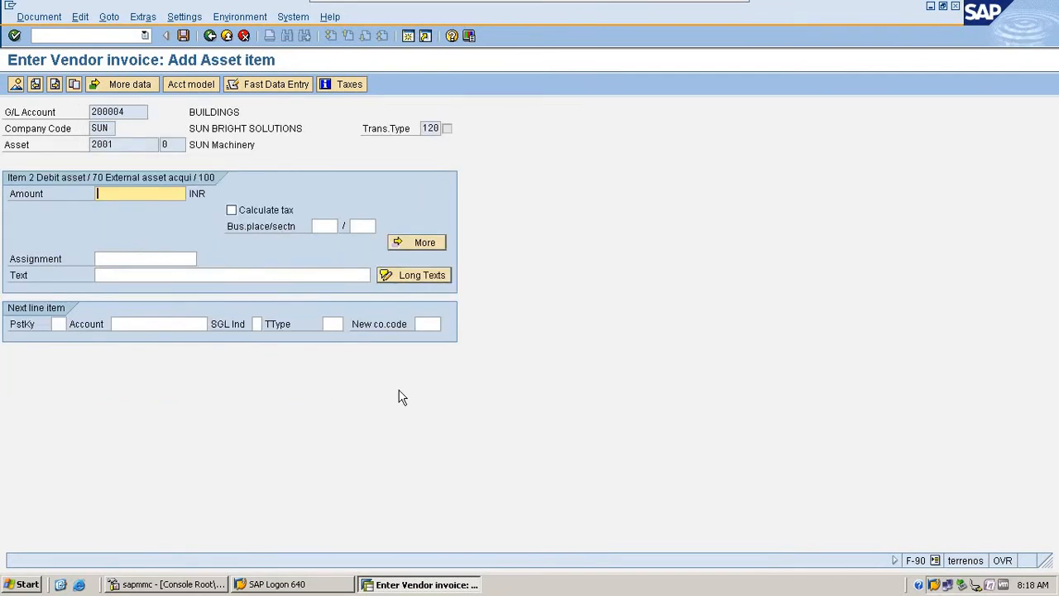
- Enter * as the asset item's amount and + as its text
text(*)
click(267, 272)
text(+)
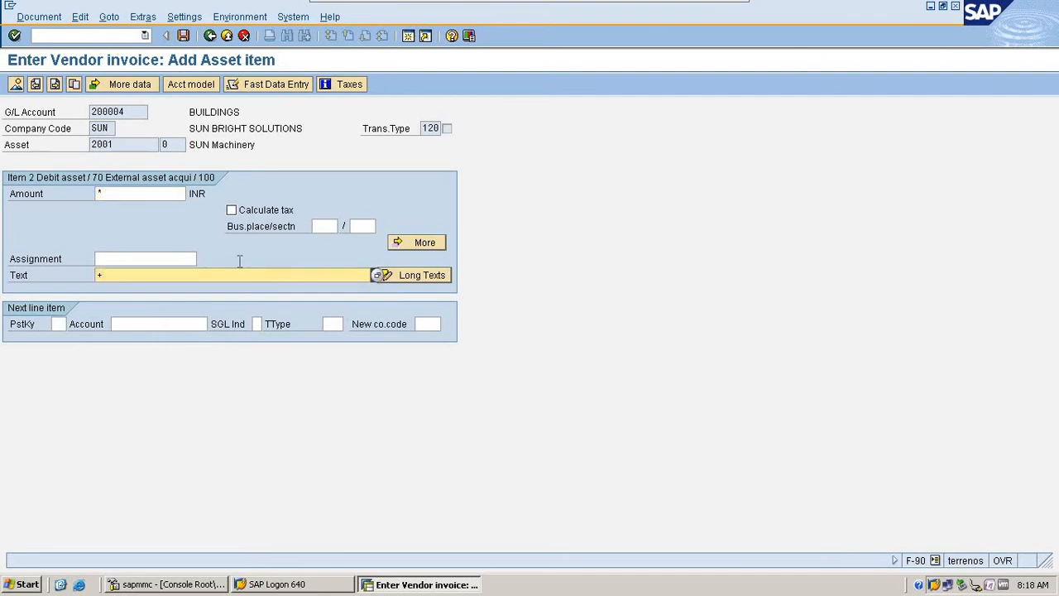
- Simulate the vendor invoice document and post it
click(38, 16)
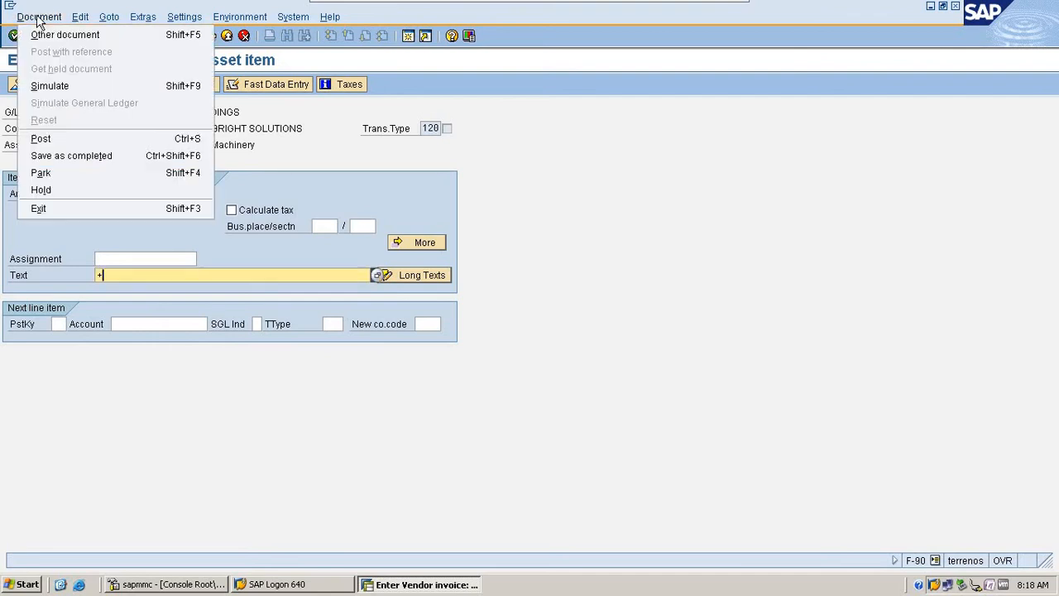
click(63, 87)
click(183, 36)
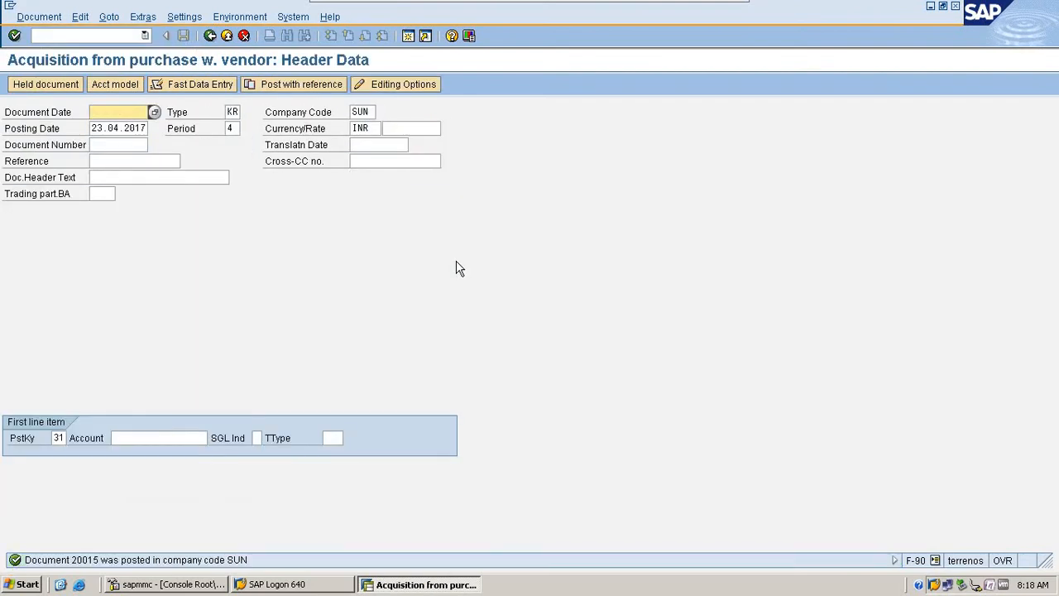
- End the acquisition transaction with /n and return to SAP Easy Access
click(70, 34)
text(/)
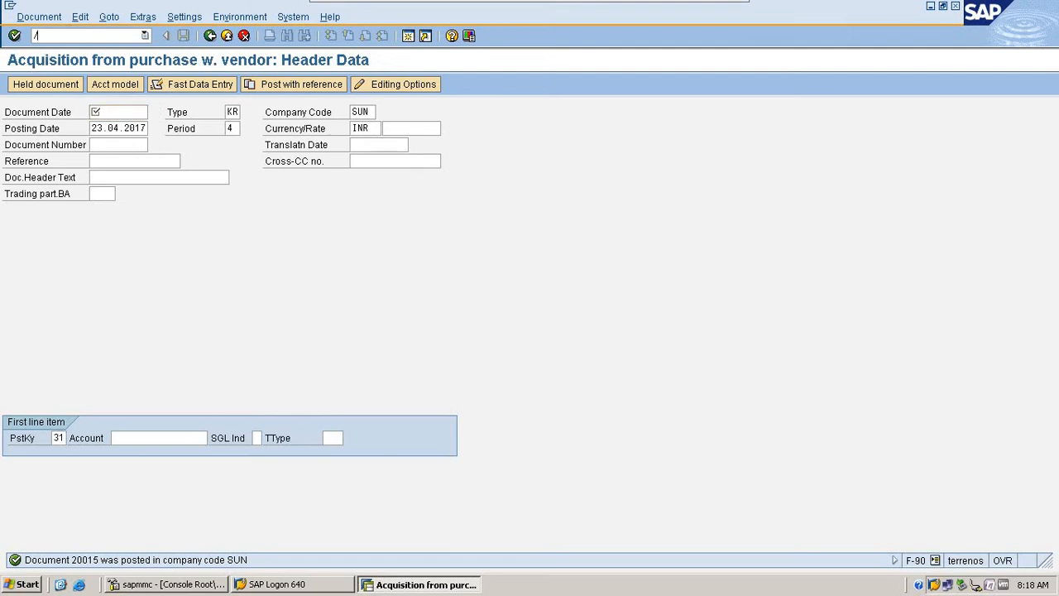
text(n)
key(Return)
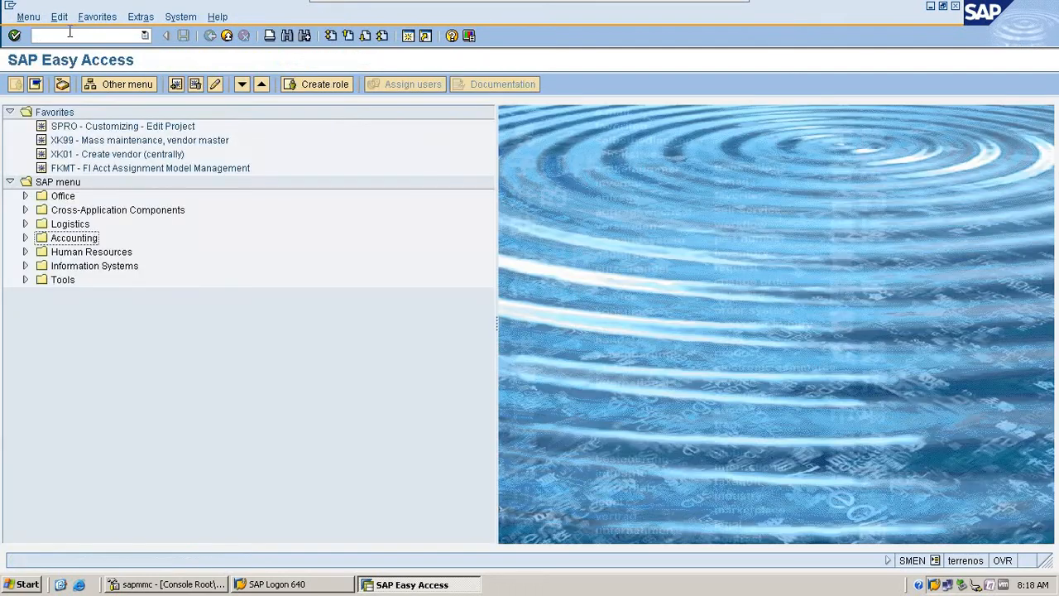
- Open the depreciation run transaction AFAB - Execute from Periodic Processing under Fixed Assets in Financial Accounting
click(24, 238)
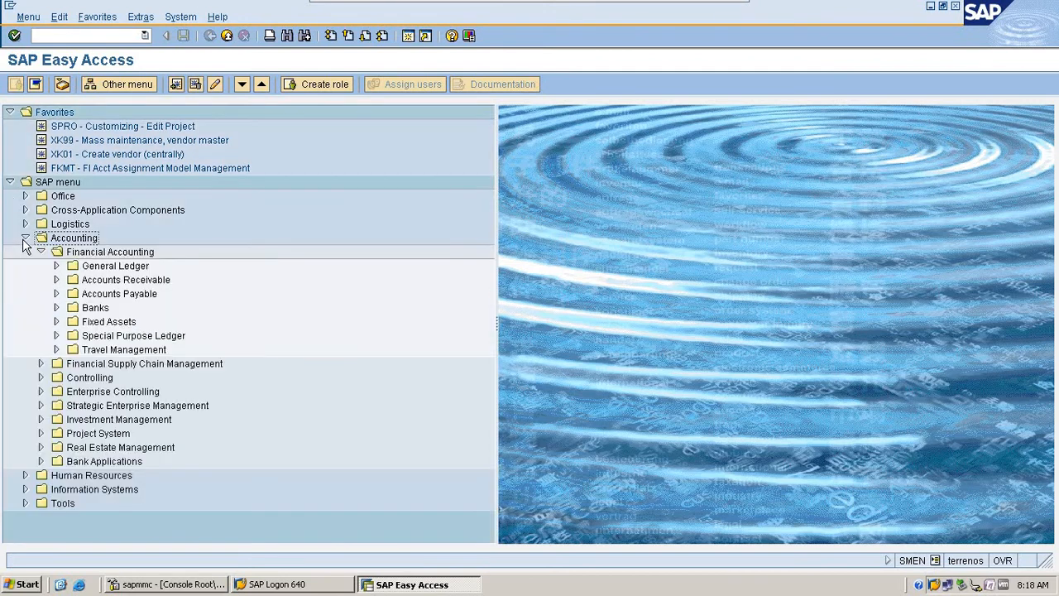
click(56, 322)
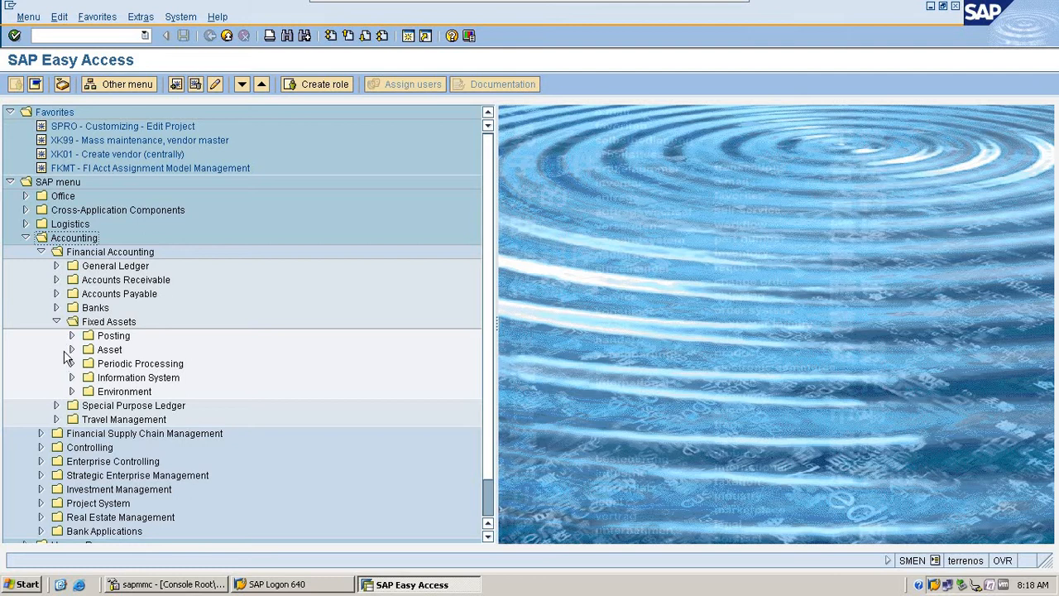
click(72, 350)
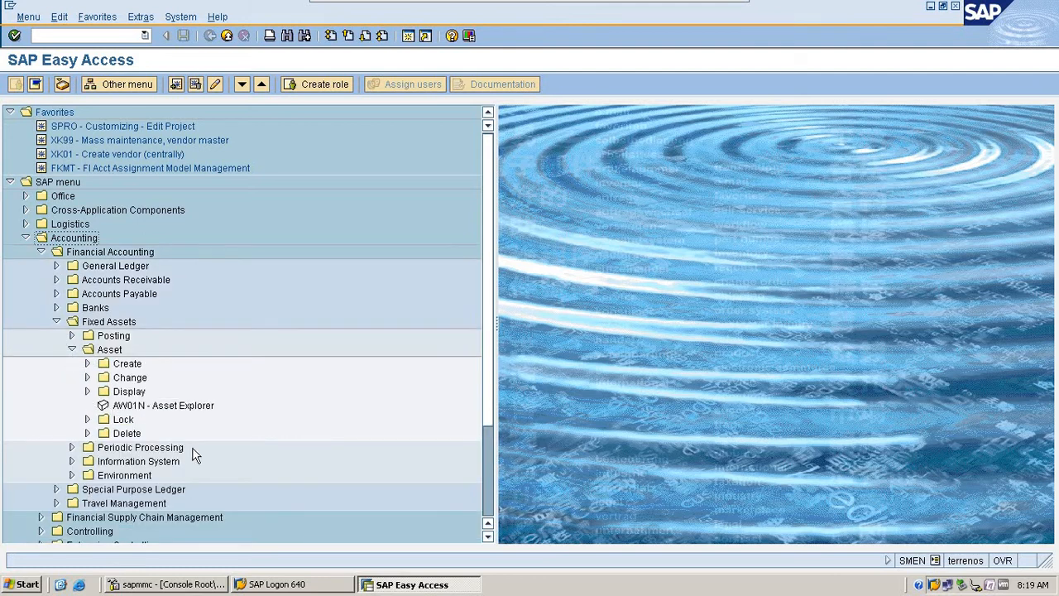
click(72, 447)
scroll(22, 375, down, 1)
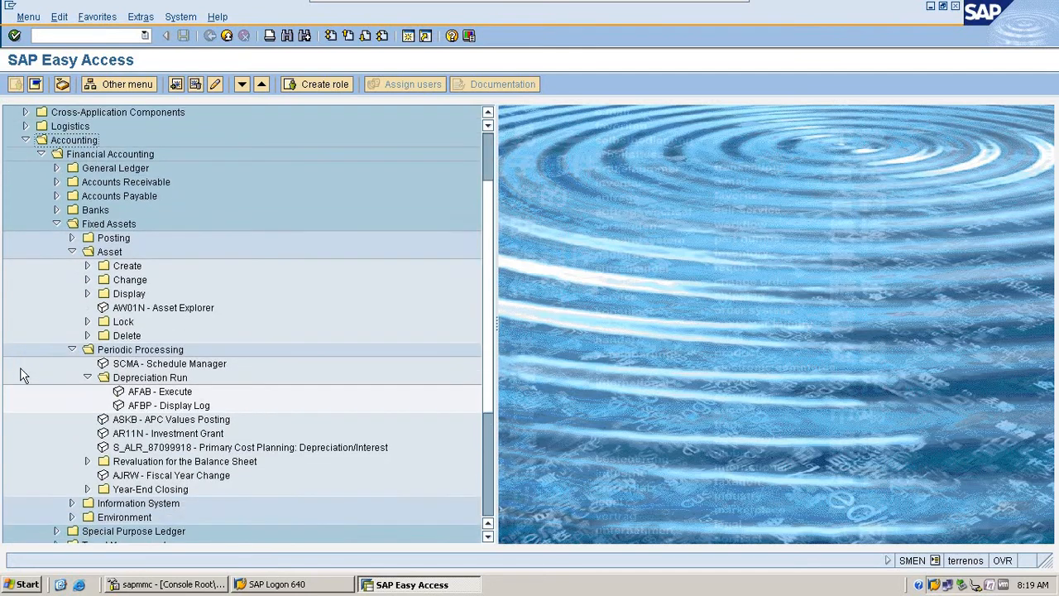
scroll(22, 375, down, 1)
click(158, 365)
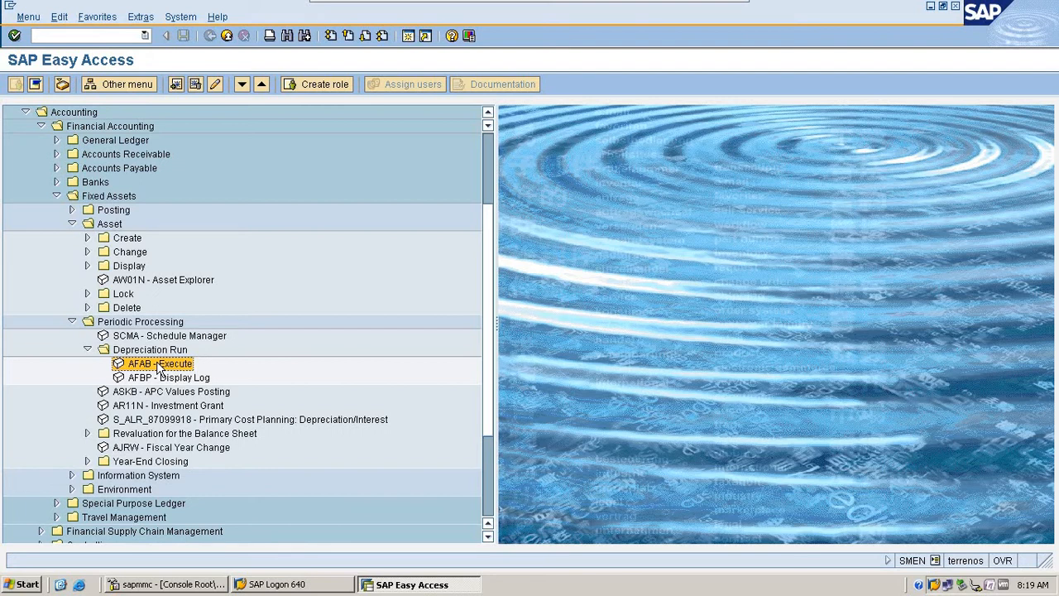
double_click(159, 365)
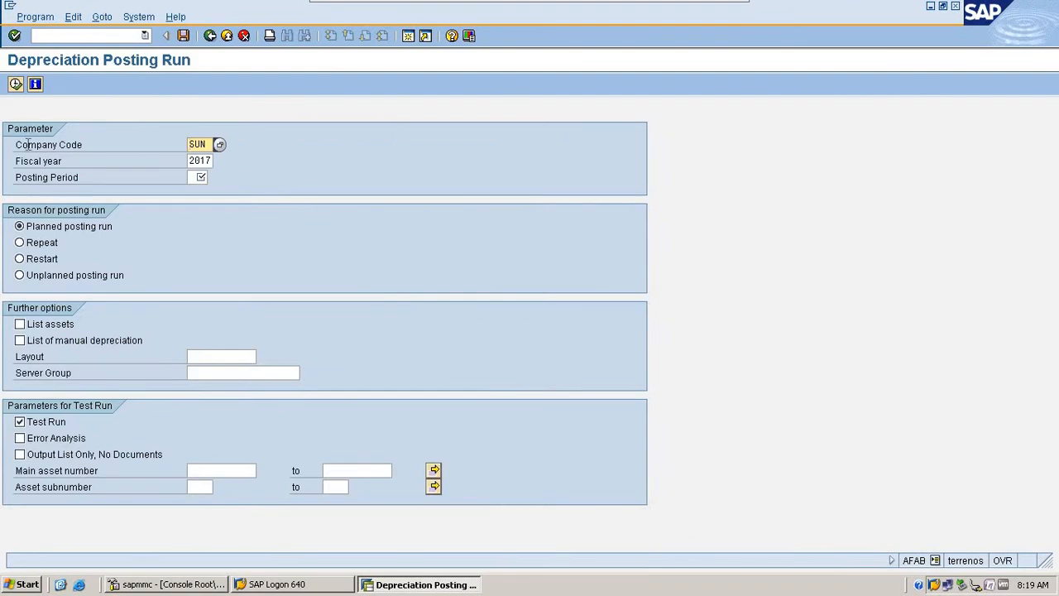
- Set the depreciation run's posting period to 03 and enable the List assets option
drag(26, 145, 140, 145)
click(133, 151)
drag(20, 162, 108, 172)
drag(18, 177, 113, 176)
click(200, 177)
text(03)
click(63, 329)
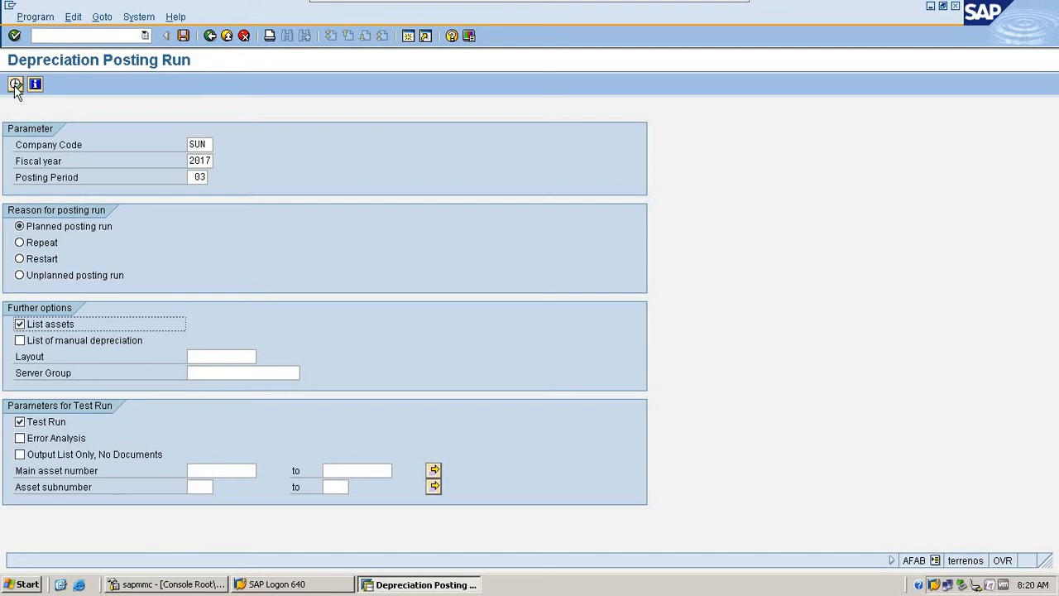
click(27, 16)
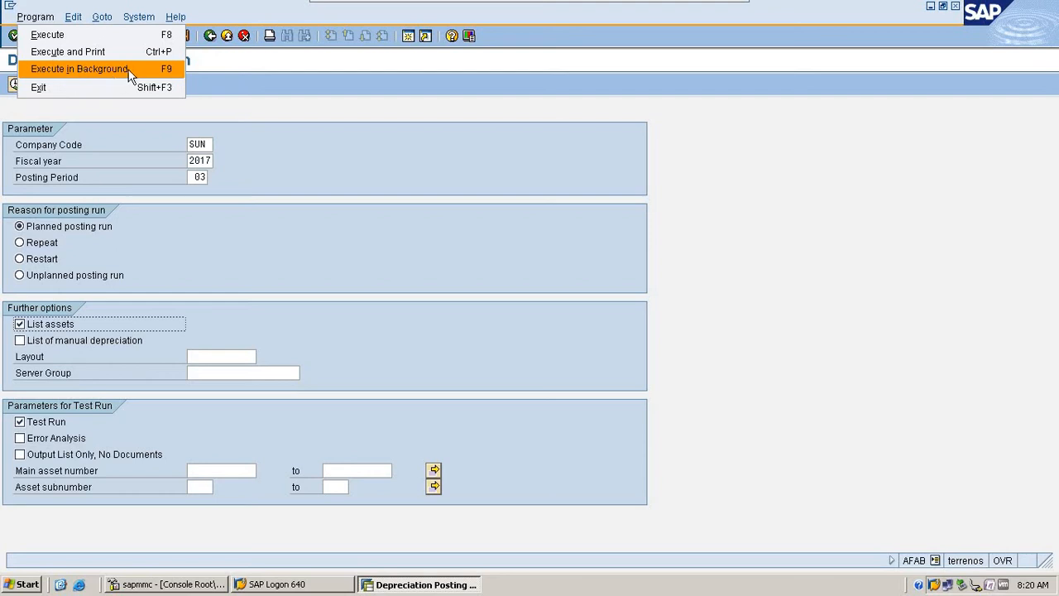
click(366, 157)
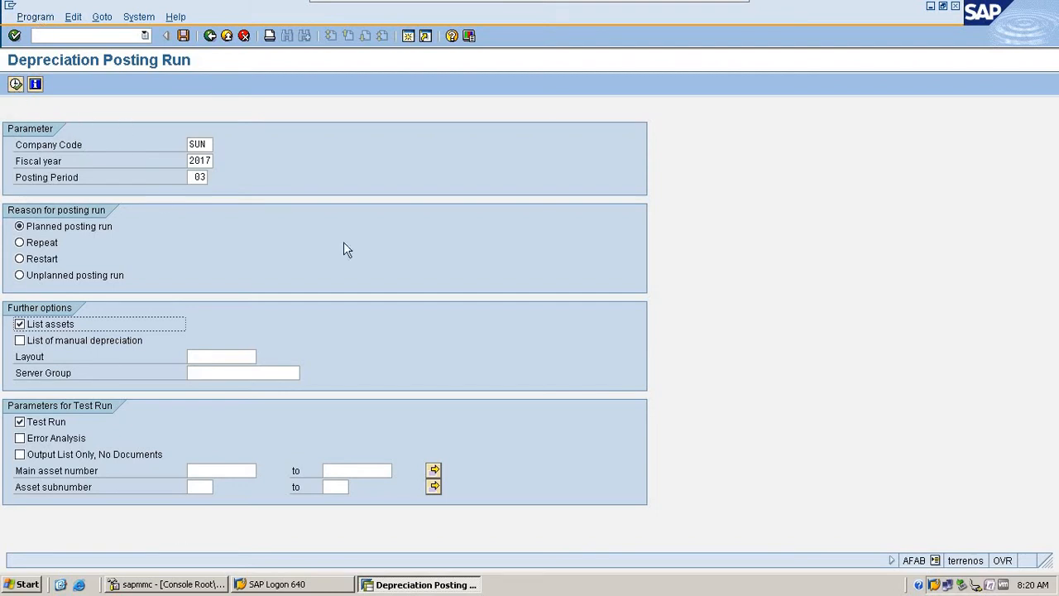
- Try to execute the planned depreciation posting test run online, and return to the run parameters
click(15, 84)
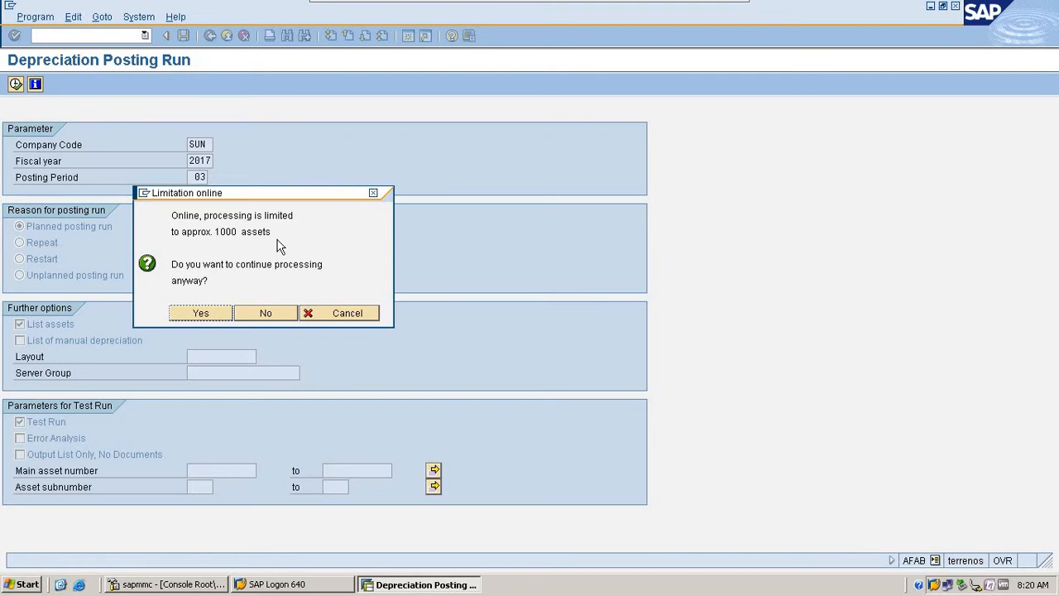
click(210, 315)
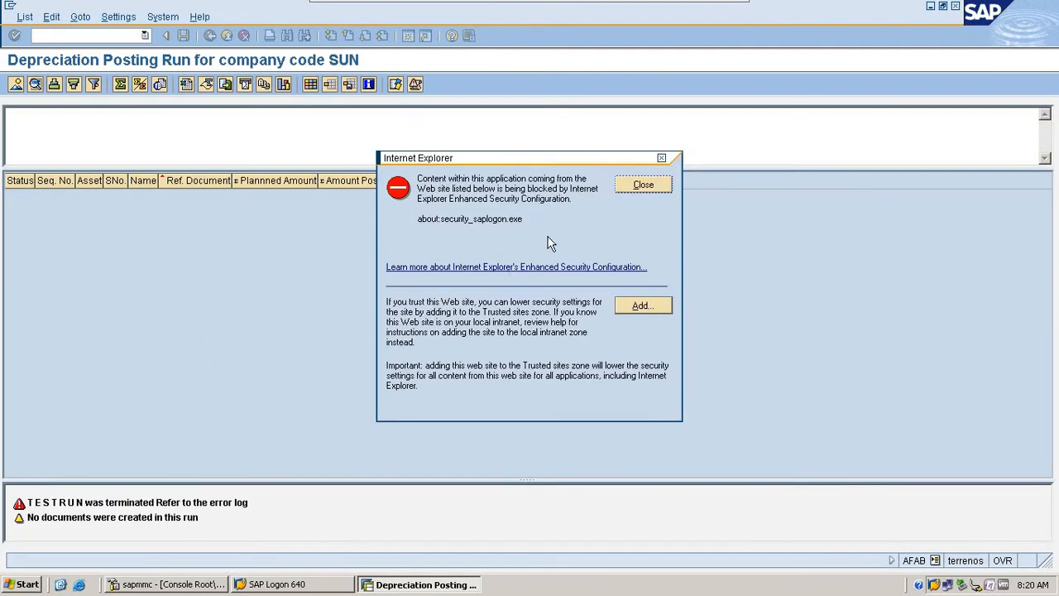
click(642, 187)
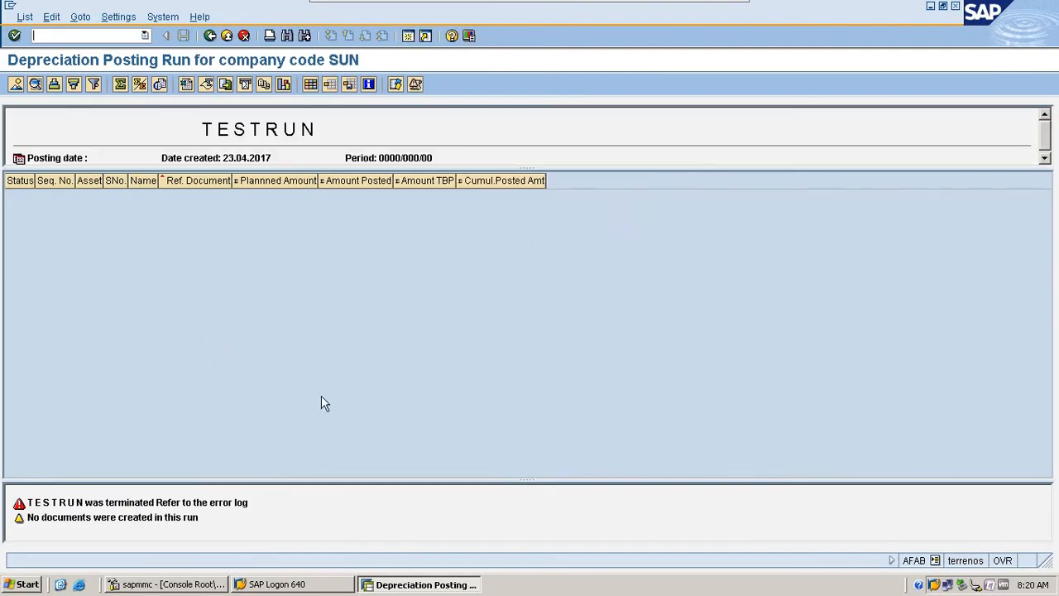
click(210, 35)
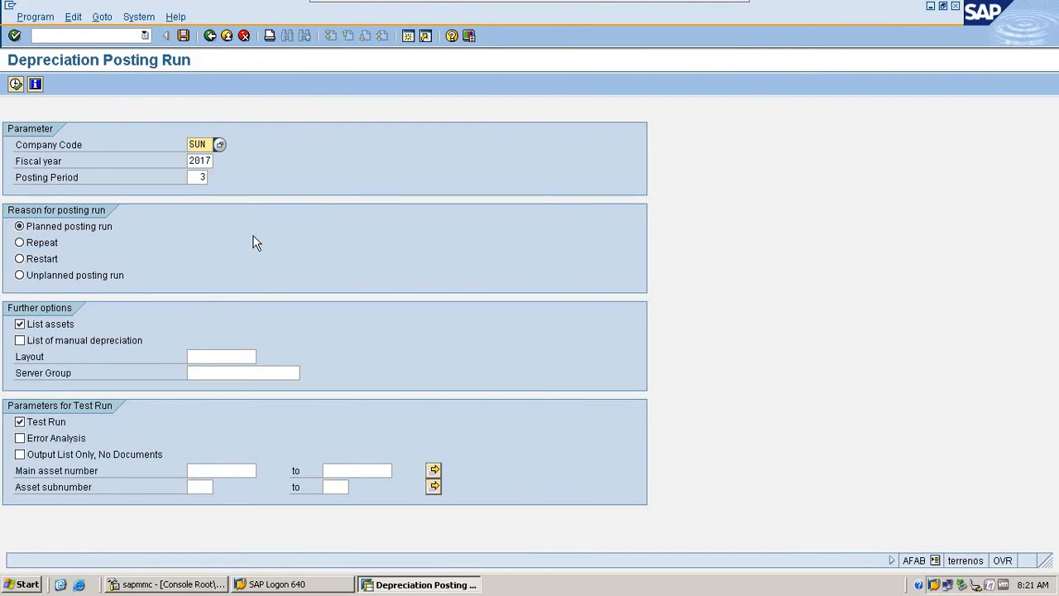
- Set the reason to Unplanned posting run, execute the depreciation test run online, and return to the run parameters
click(98, 274)
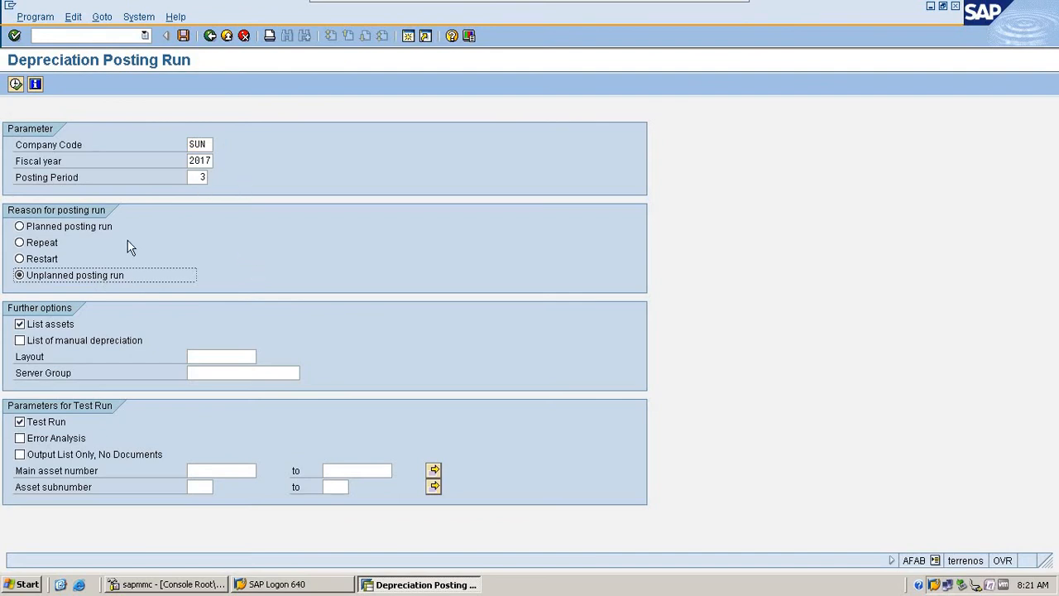
click(16, 86)
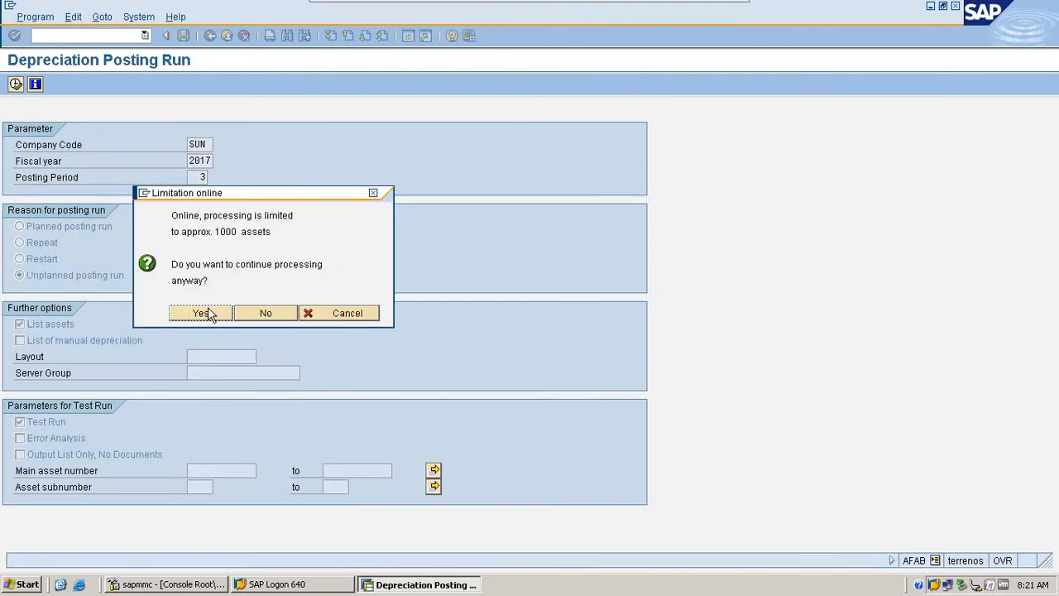
click(211, 311)
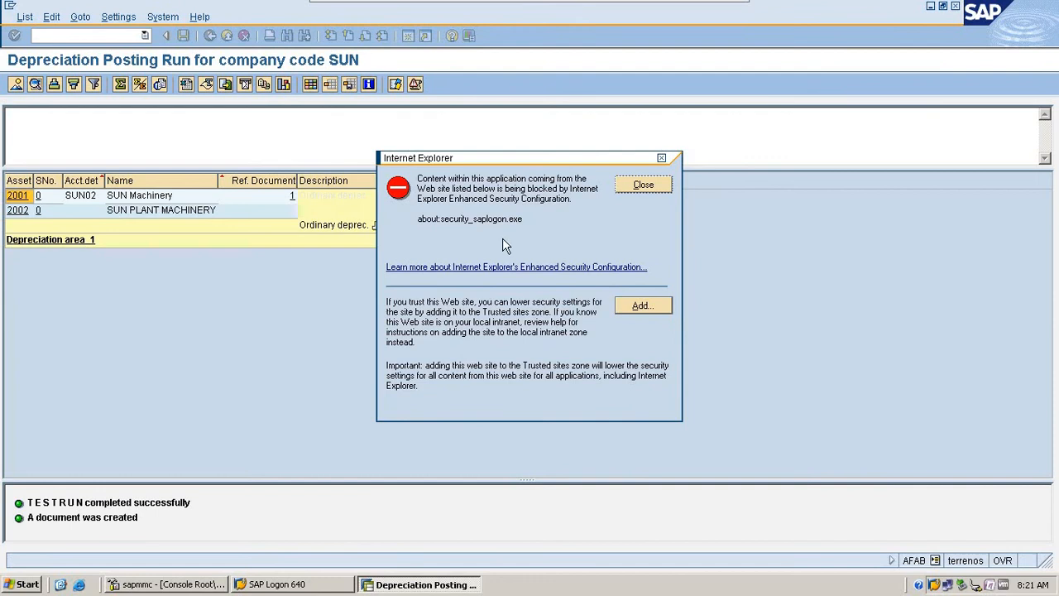
click(652, 184)
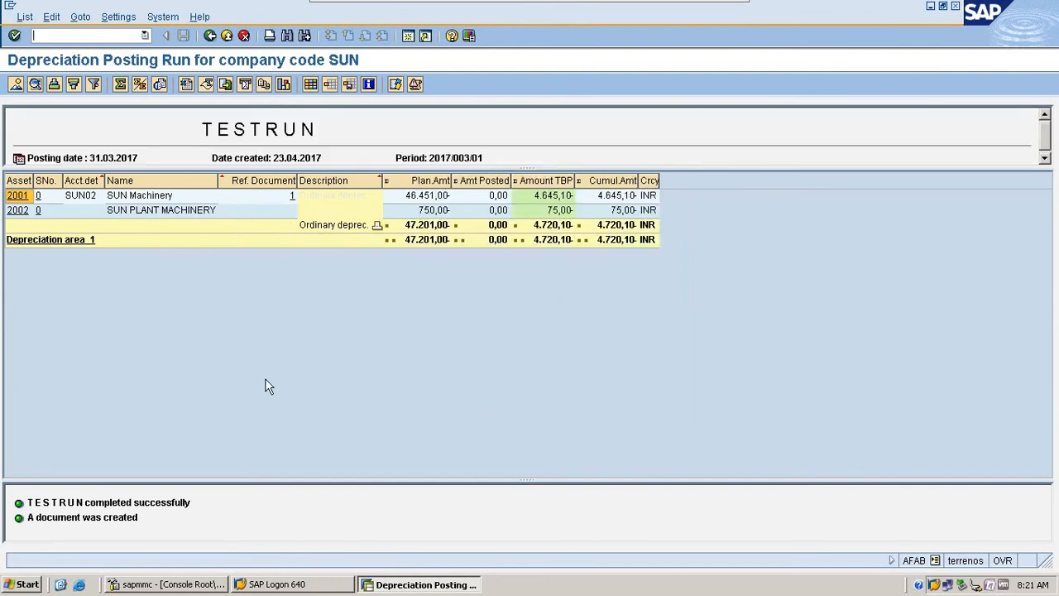
click(210, 35)
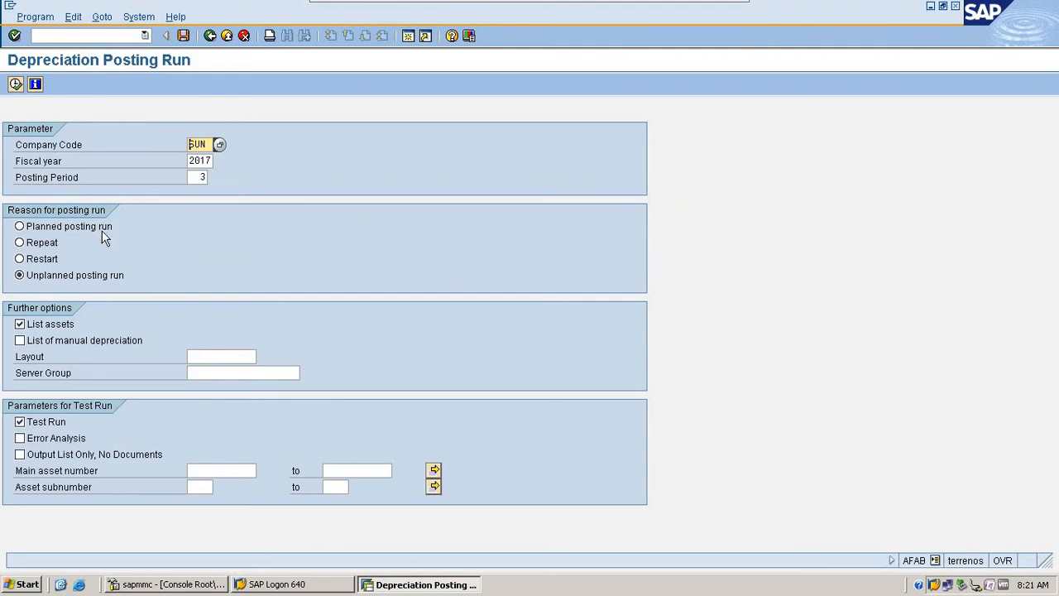
- Switch to Planned posting run and back to Unplanned posting run, repeat the test run, and return to the parameters
click(108, 236)
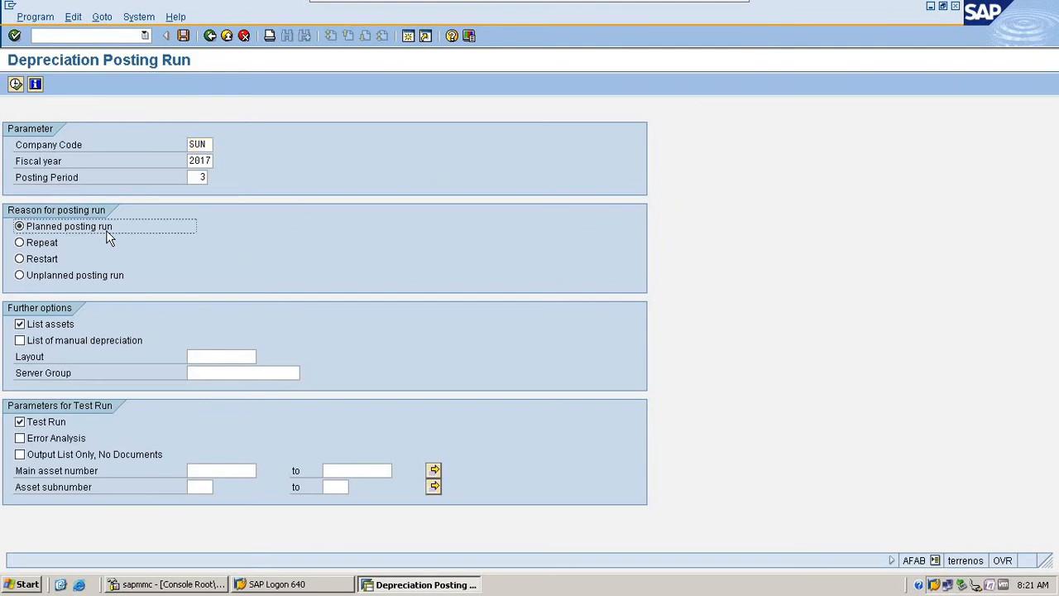
click(95, 275)
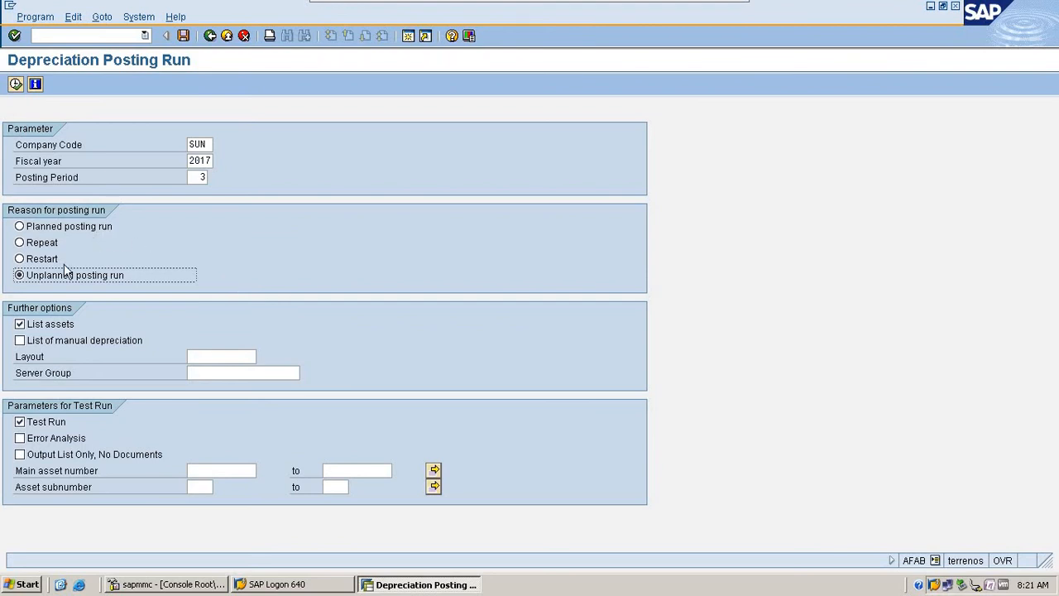
click(15, 84)
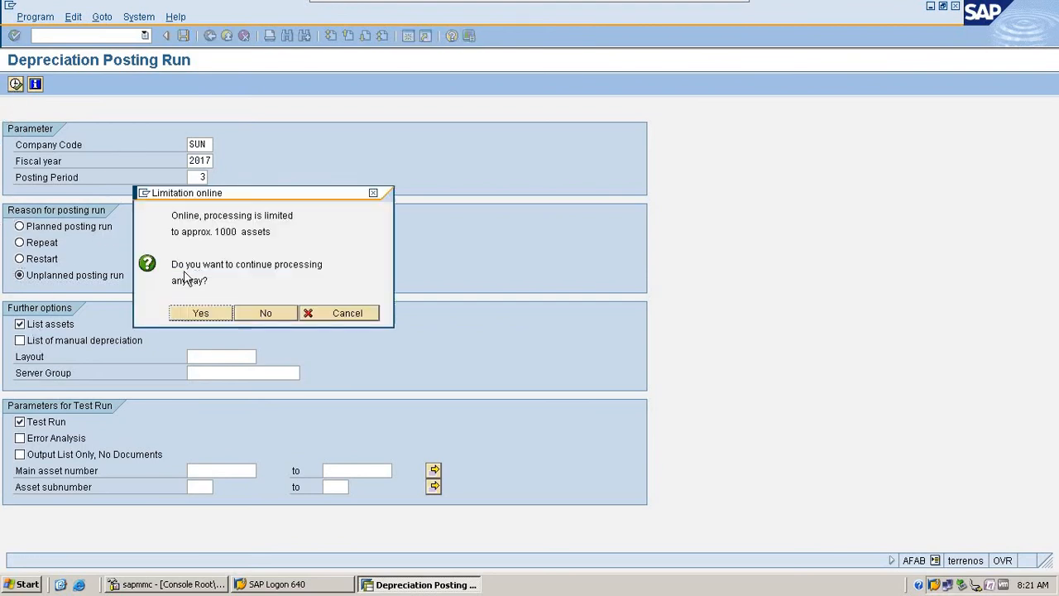
click(182, 319)
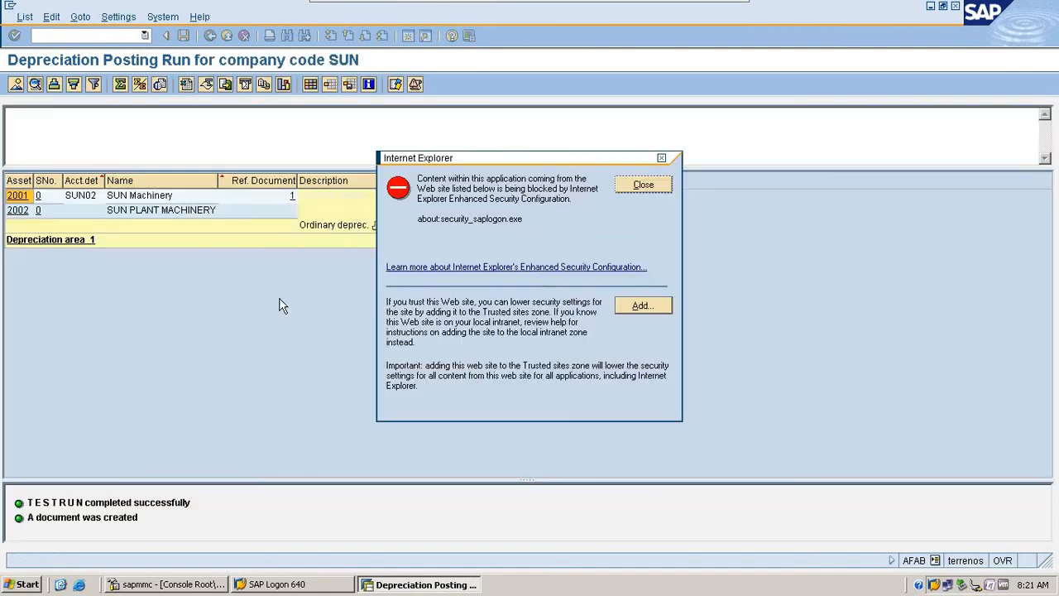
click(643, 184)
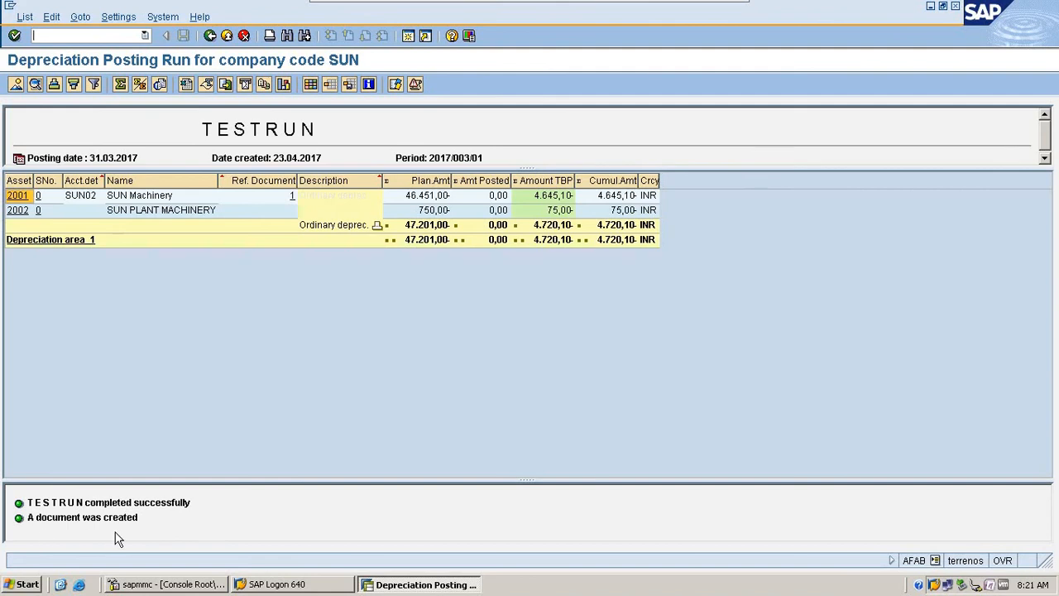
click(210, 36)
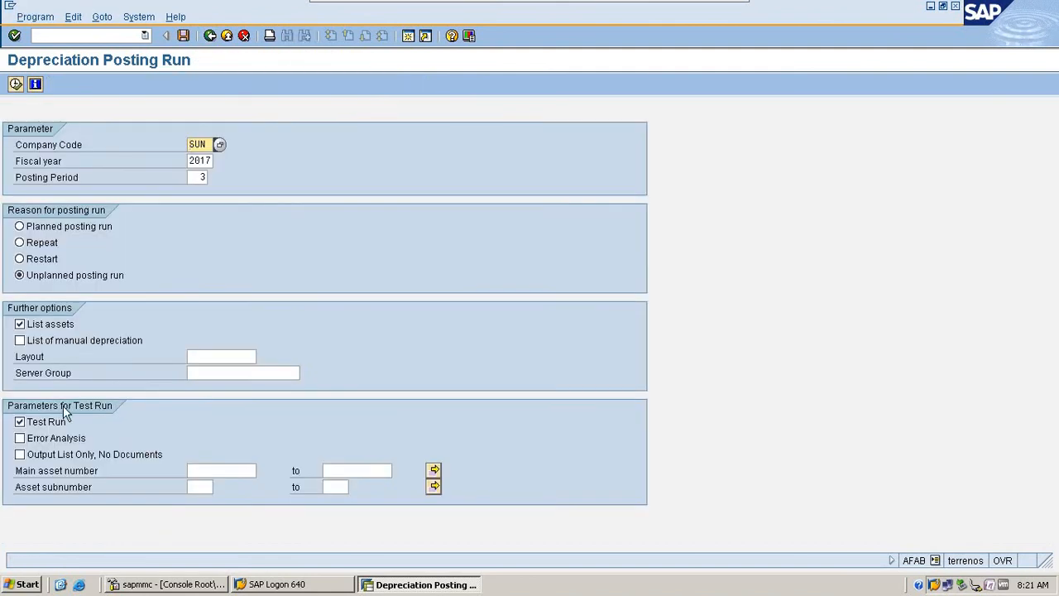
- Toggle Test Run off and on again, and execute the unplanned depreciation posting run in test mode
click(58, 425)
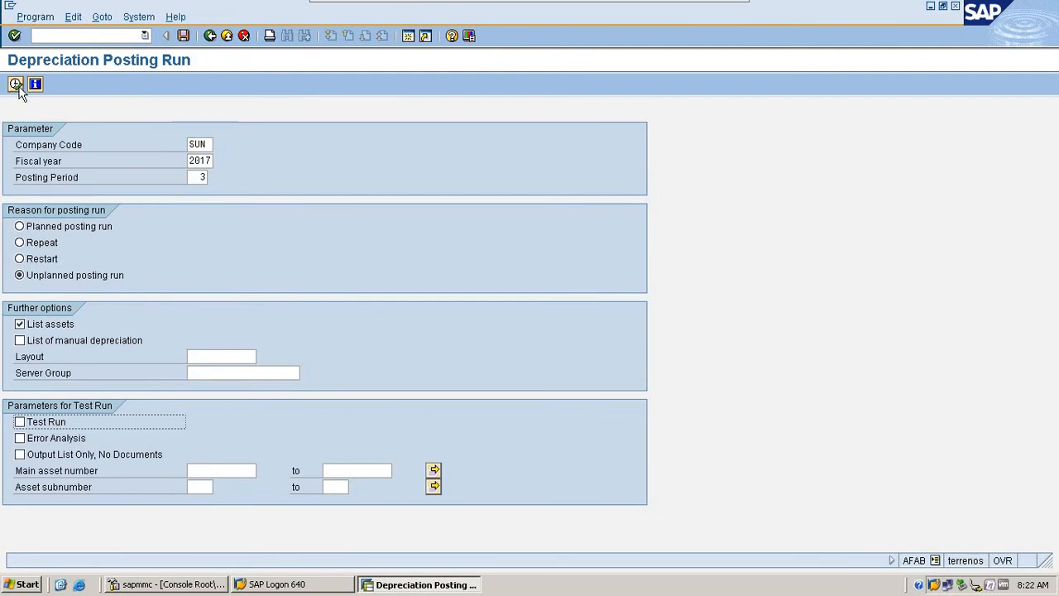
click(35, 16)
click(43, 431)
click(43, 425)
click(16, 83)
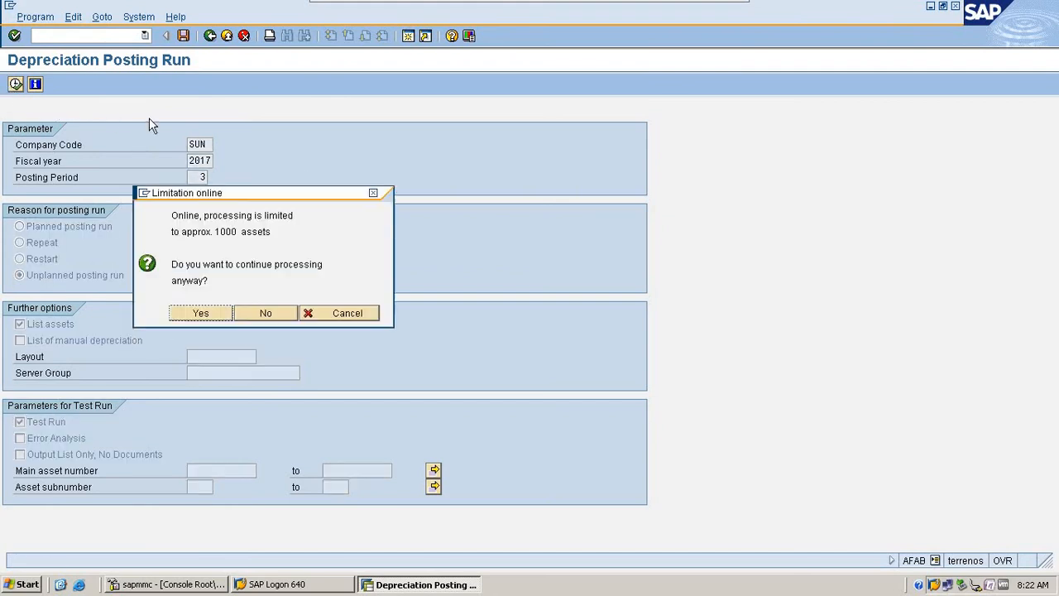
click(201, 313)
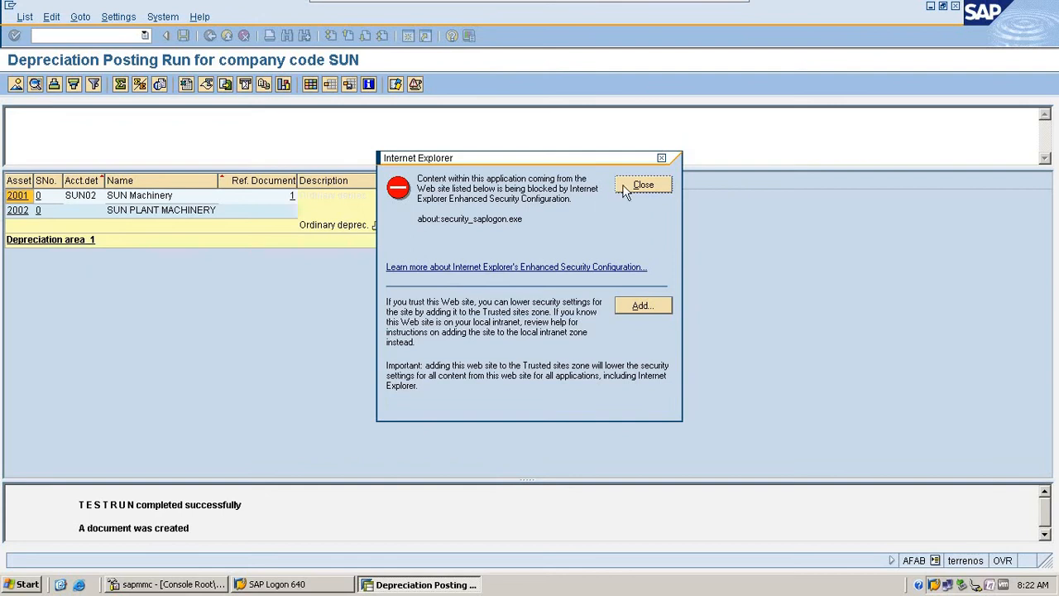
click(643, 184)
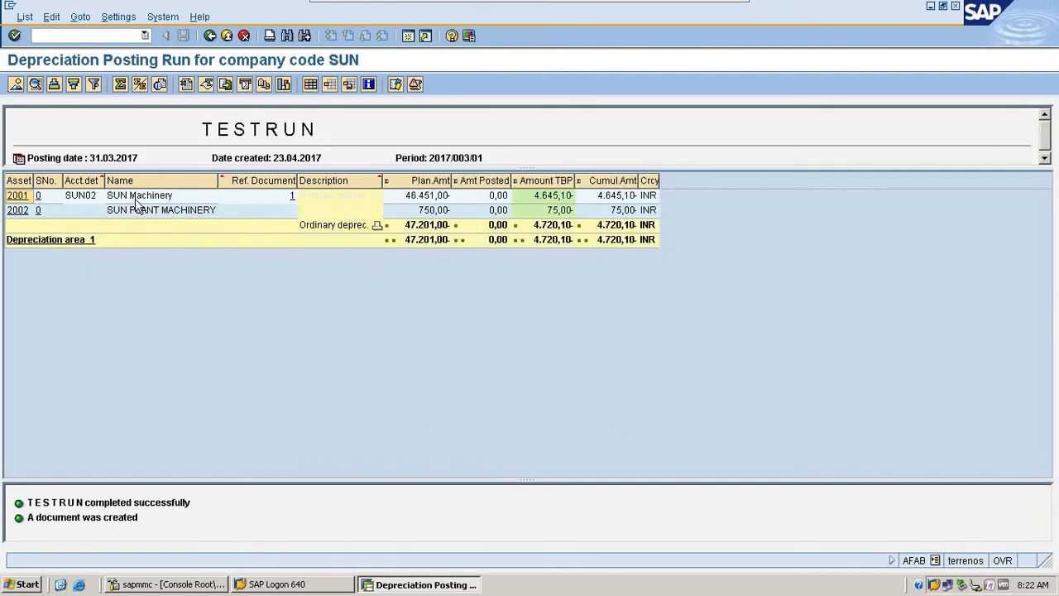
- Open the SUN Machinery asset from the test run list and examine its planned and posted book depreciation
click(17, 196)
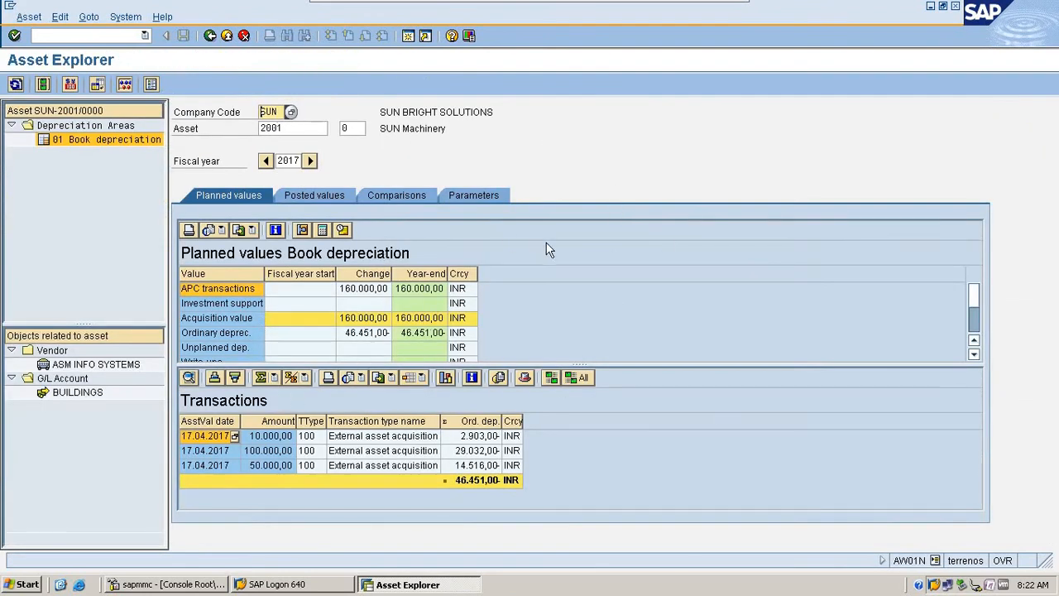
click(309, 197)
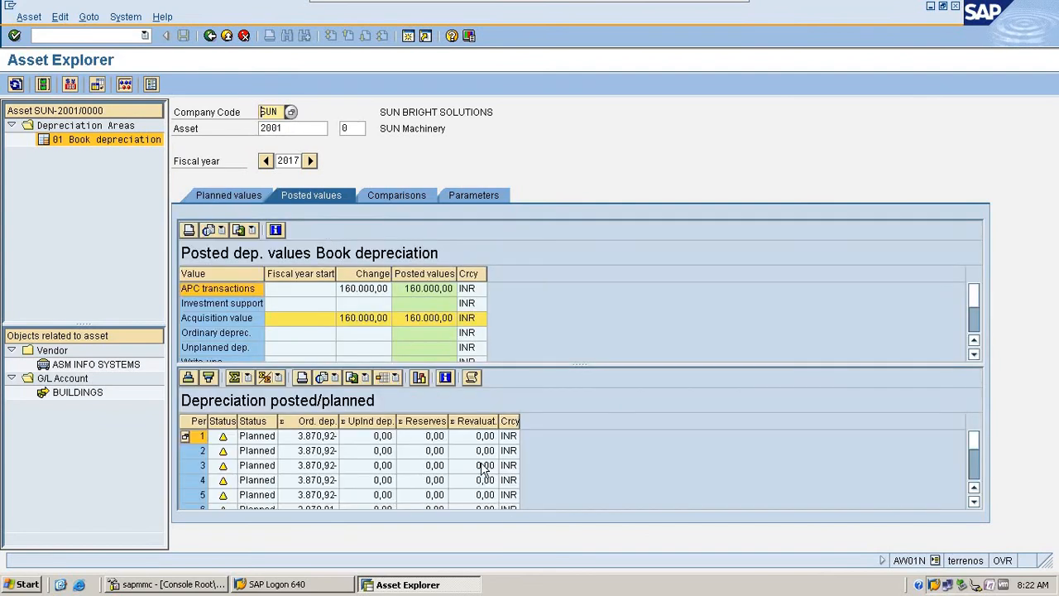
click(253, 438)
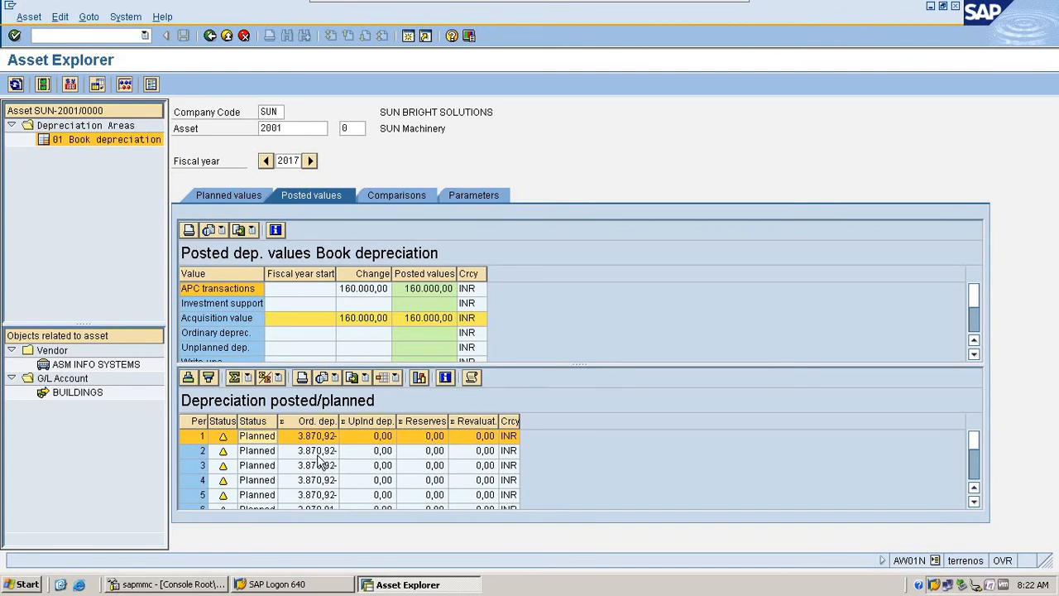
- Examine SUN Machinery's yearly book depreciation comparison from 2017 through 2028, including the 2028 net book value
click(397, 194)
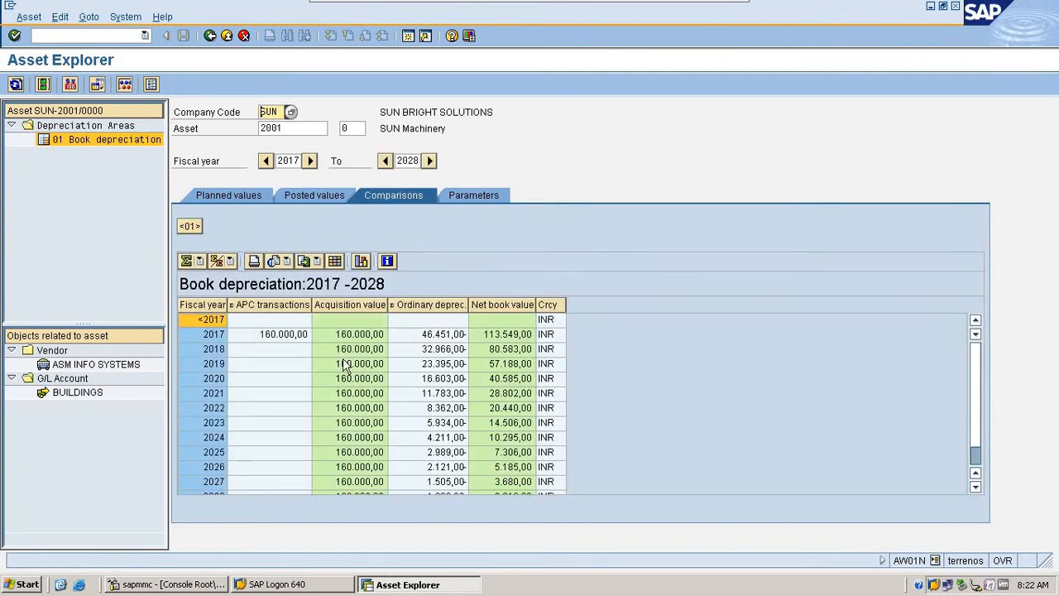
drag(978, 352, 975, 443)
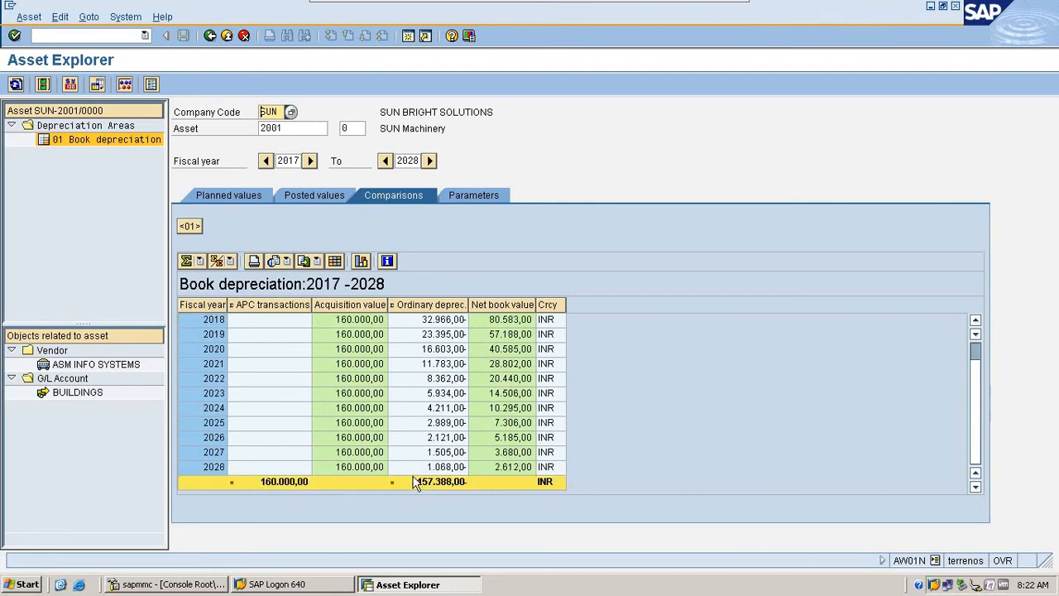
click(224, 468)
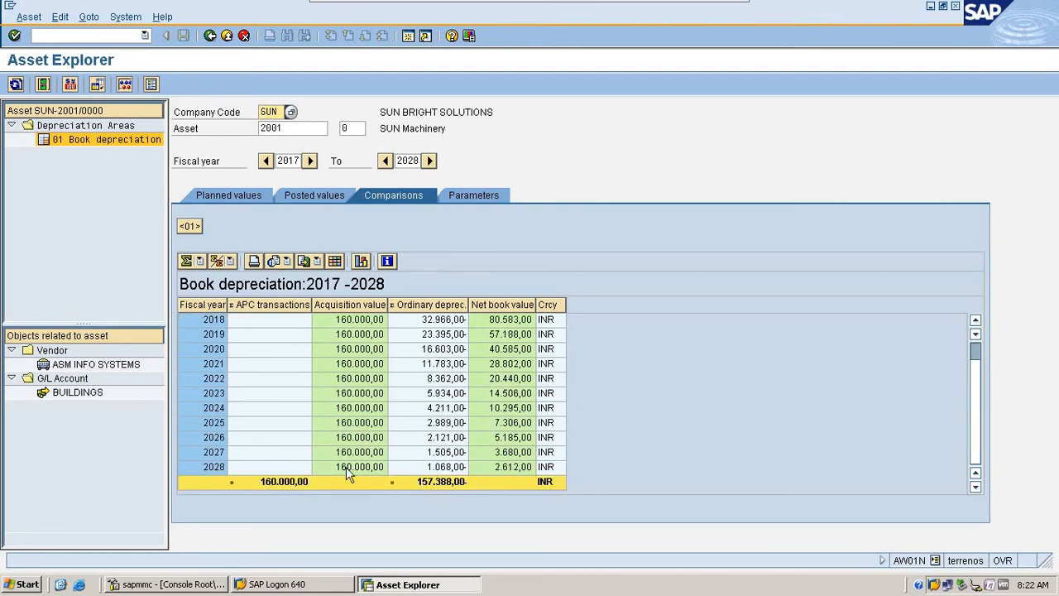
click(475, 471)
scroll(402, 286, up, 1)
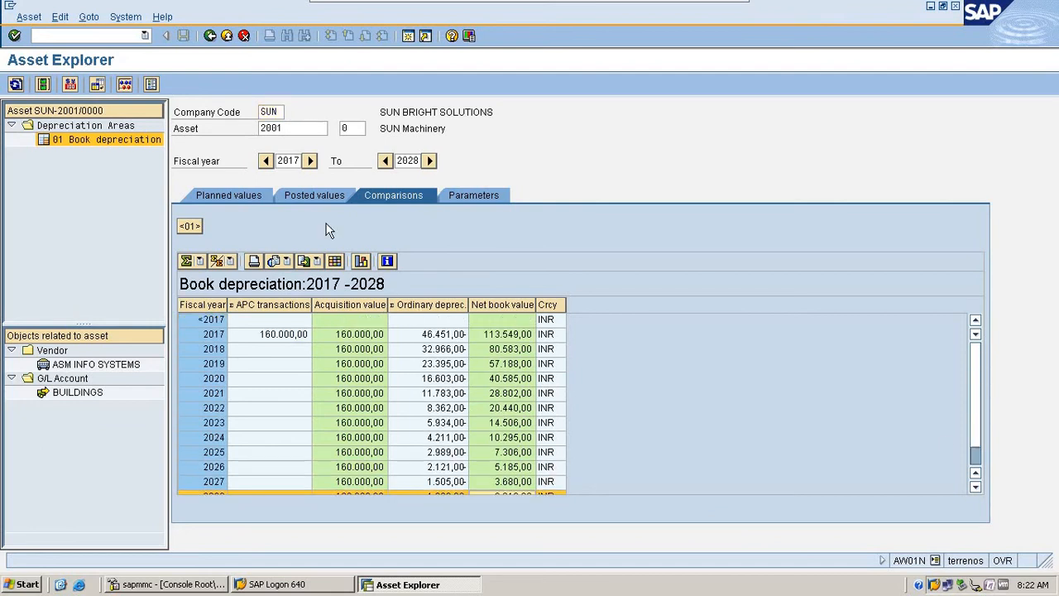
- Compare SUN Machinery's planned values with its yearly depreciation once more, and return to the test run list
click(247, 194)
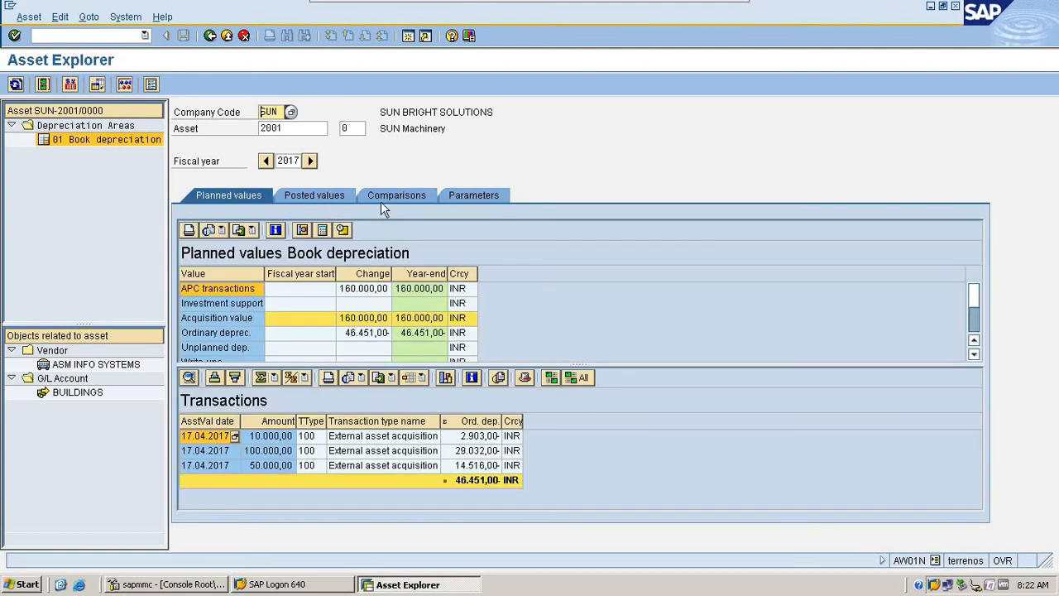
click(389, 195)
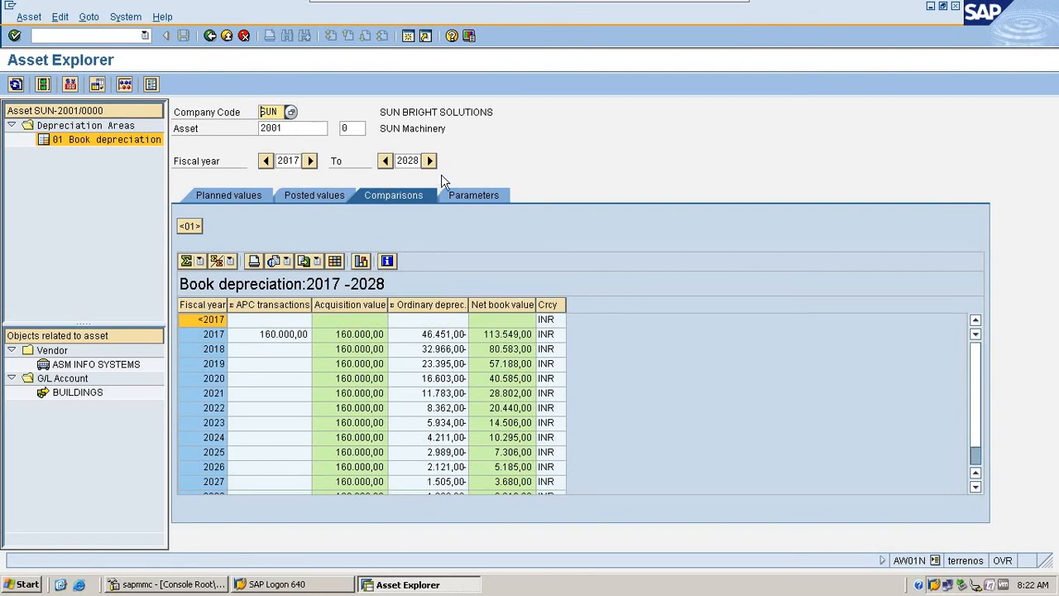
click(979, 362)
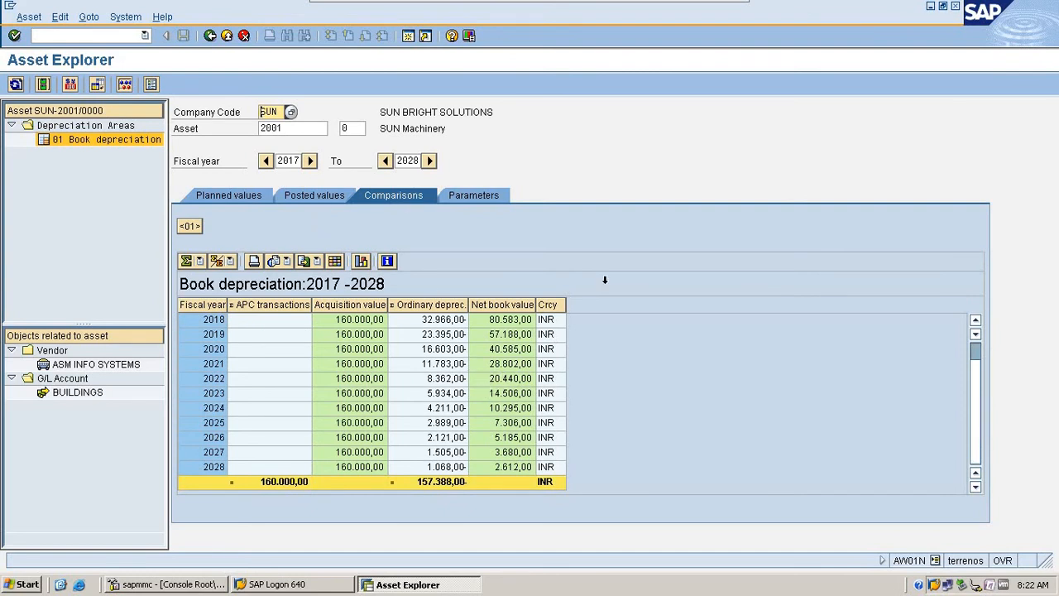
click(245, 192)
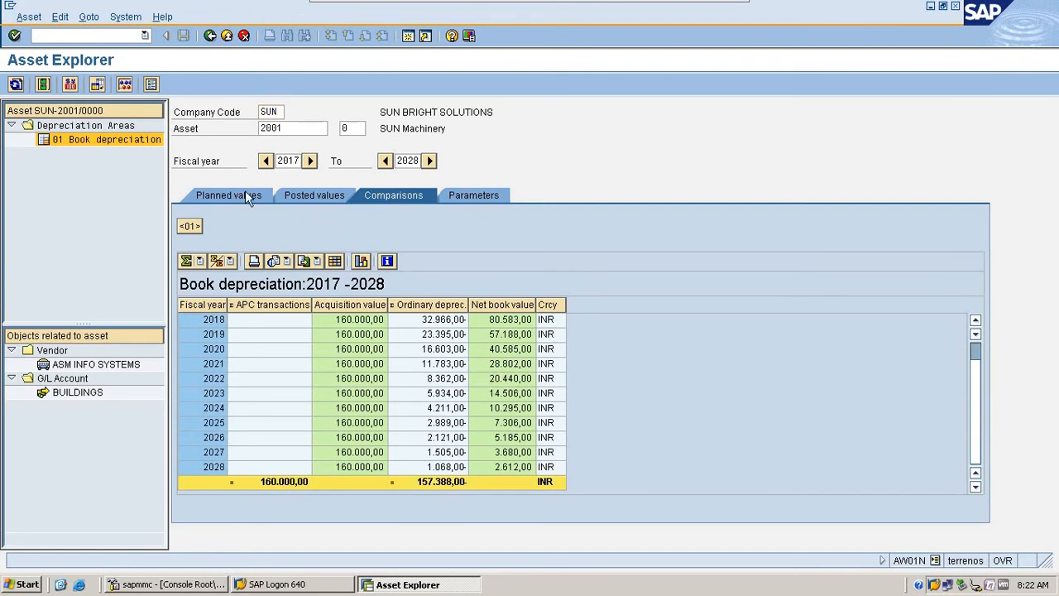
click(208, 38)
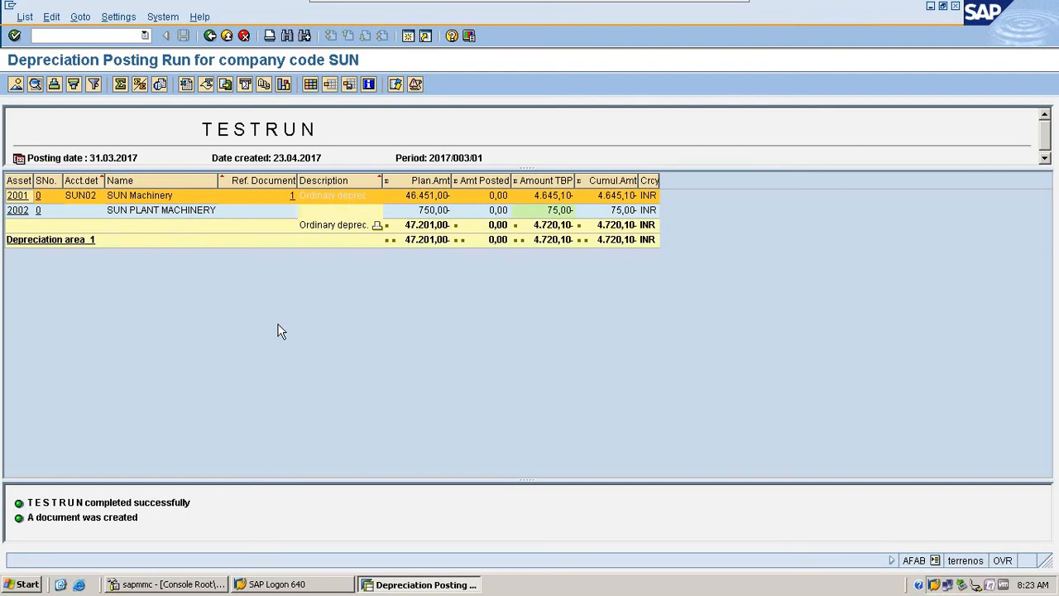
- Open the SUN PLANT MACHINERY asset from the list and examine its planned acquisition value, ordinary depreciation and posted values
click(14, 212)
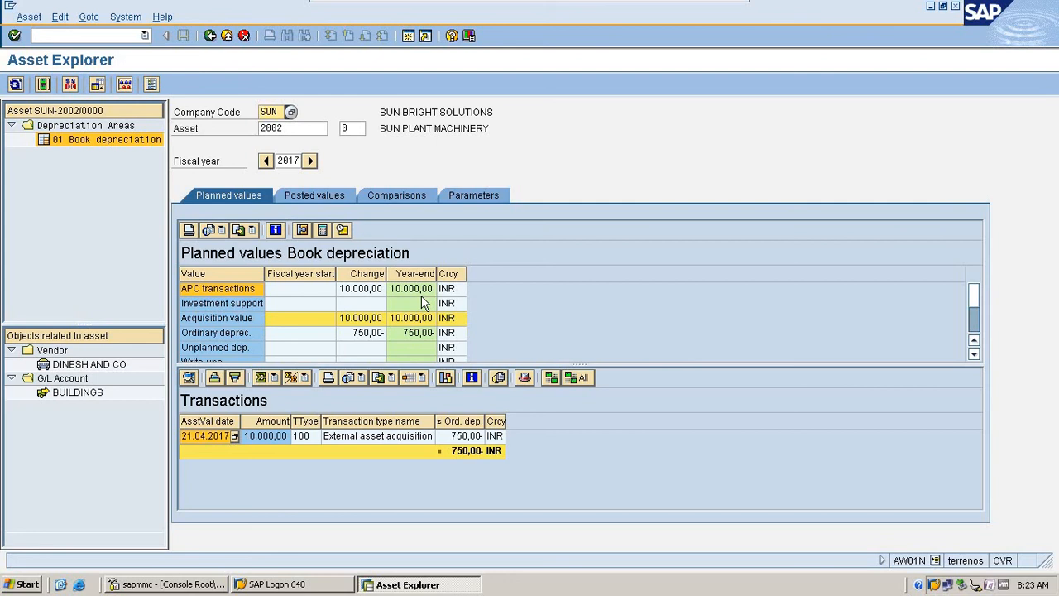
click(371, 293)
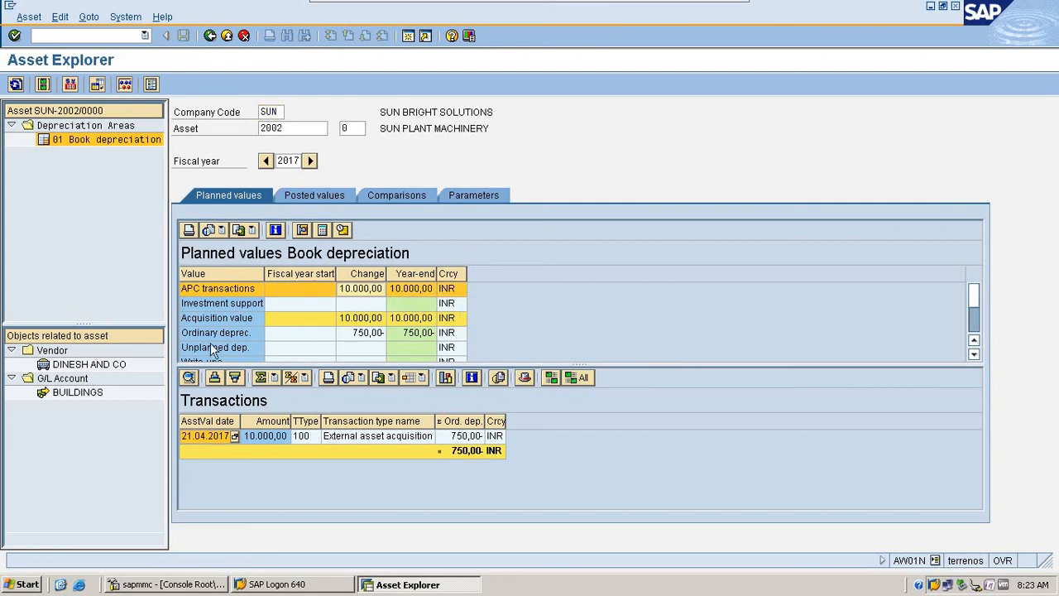
click(356, 334)
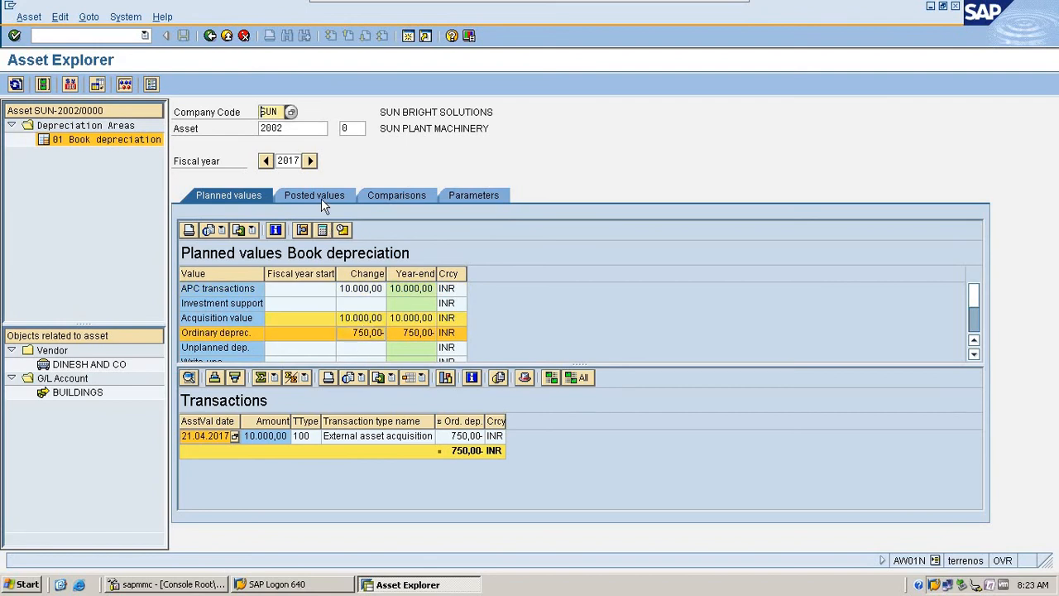
click(321, 199)
click(250, 192)
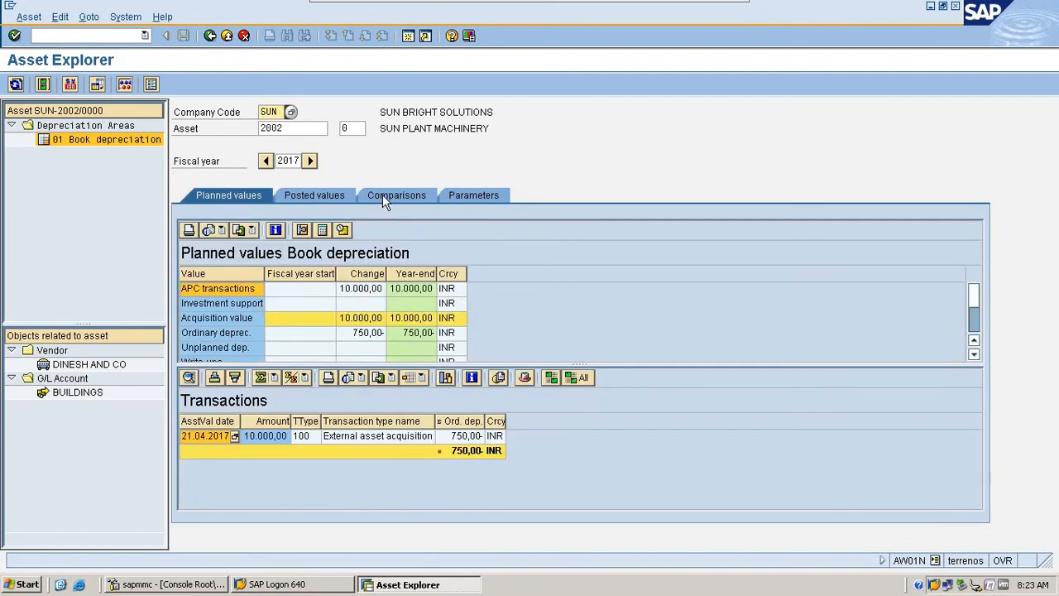
- Examine SUN PLANT MACHINERY's yearly book depreciation comparison from 2017 through 2028, including the 2027 row
click(382, 197)
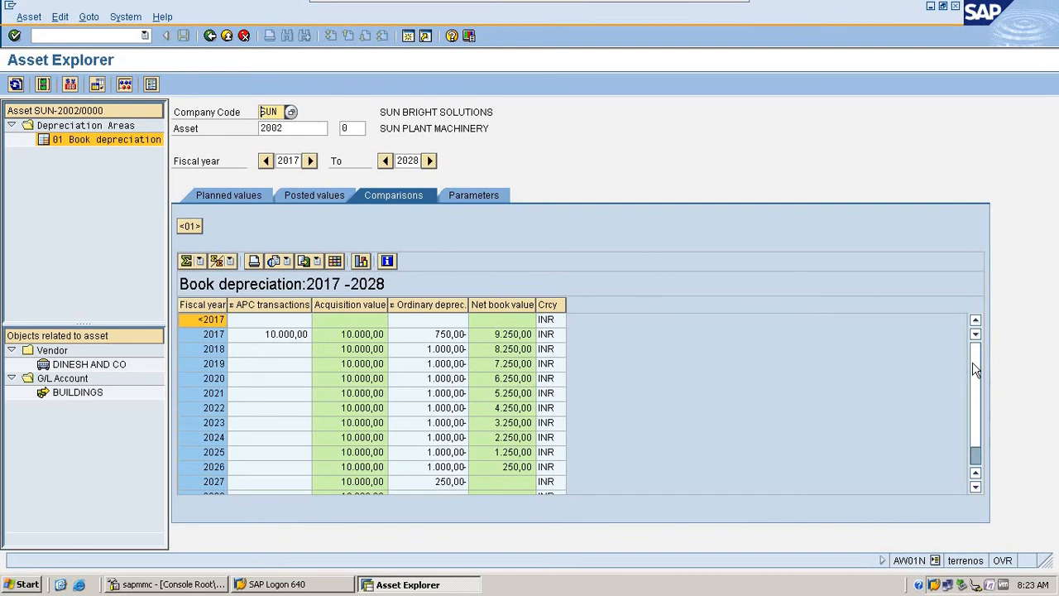
drag(974, 361, 971, 438)
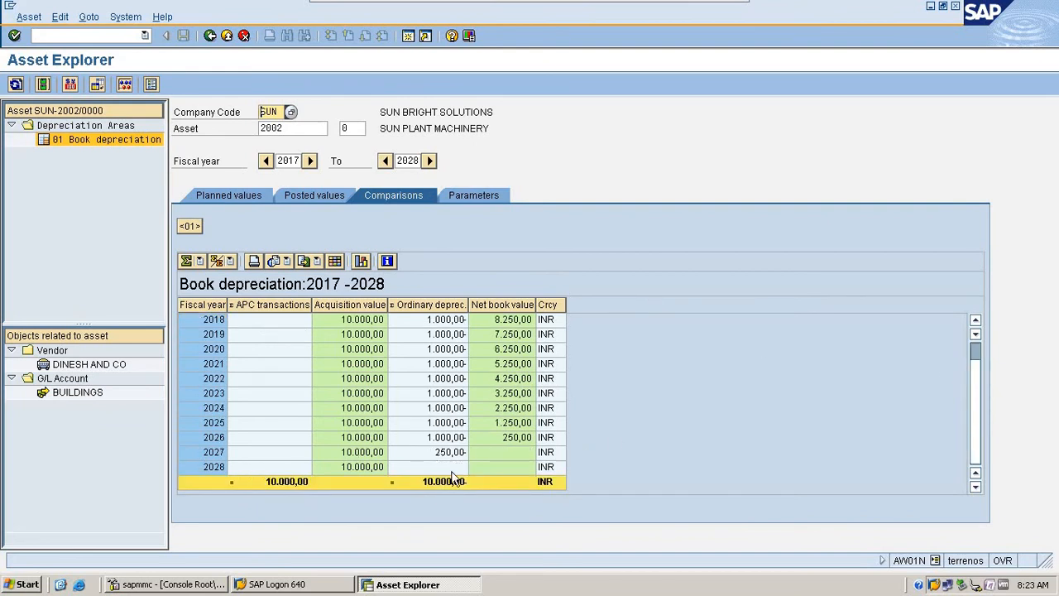
click(218, 453)
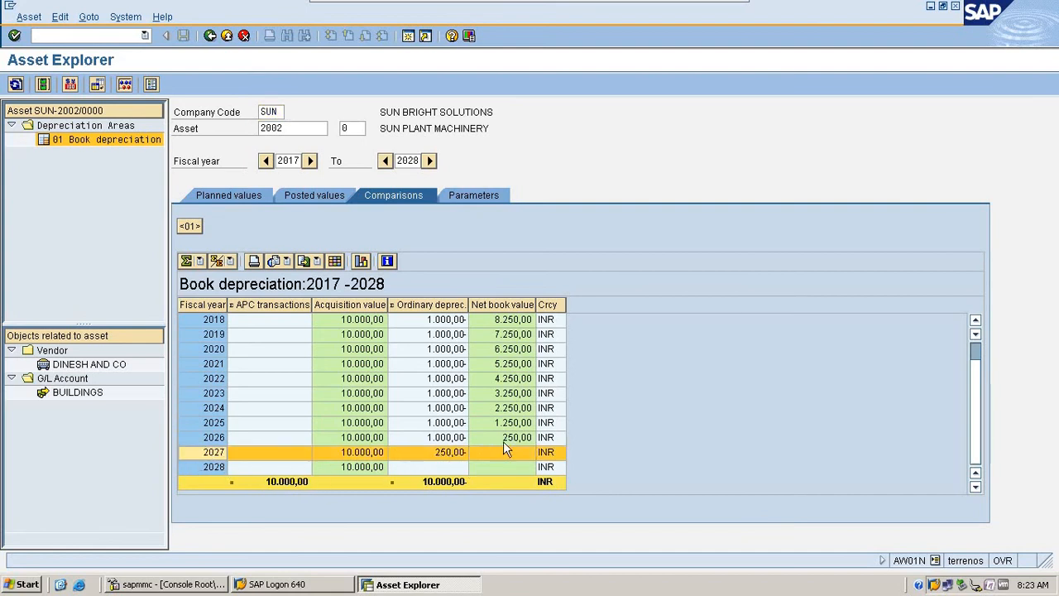
scroll(507, 256, up, 1)
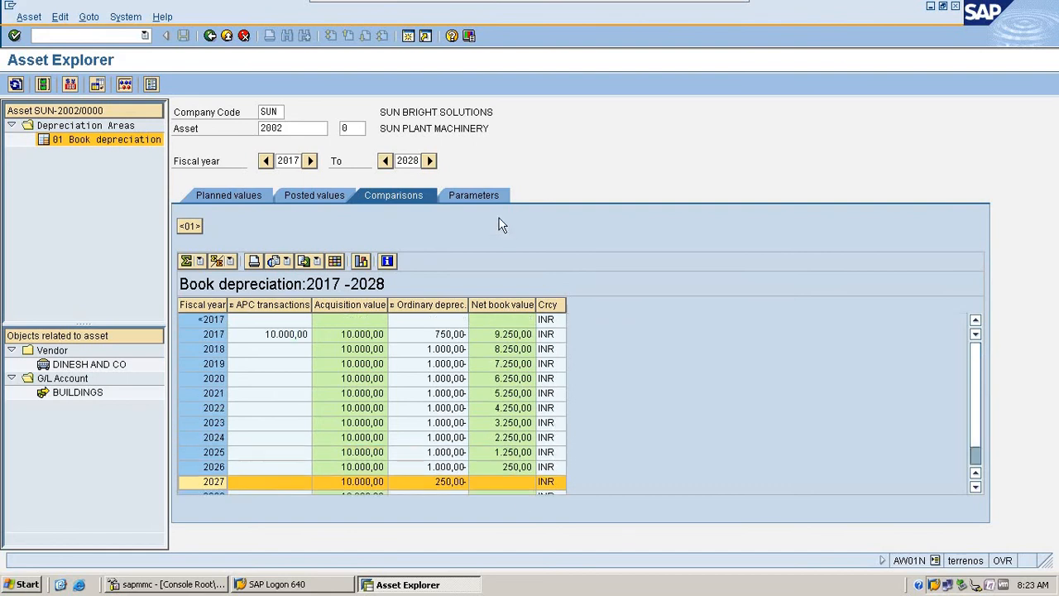
click(492, 204)
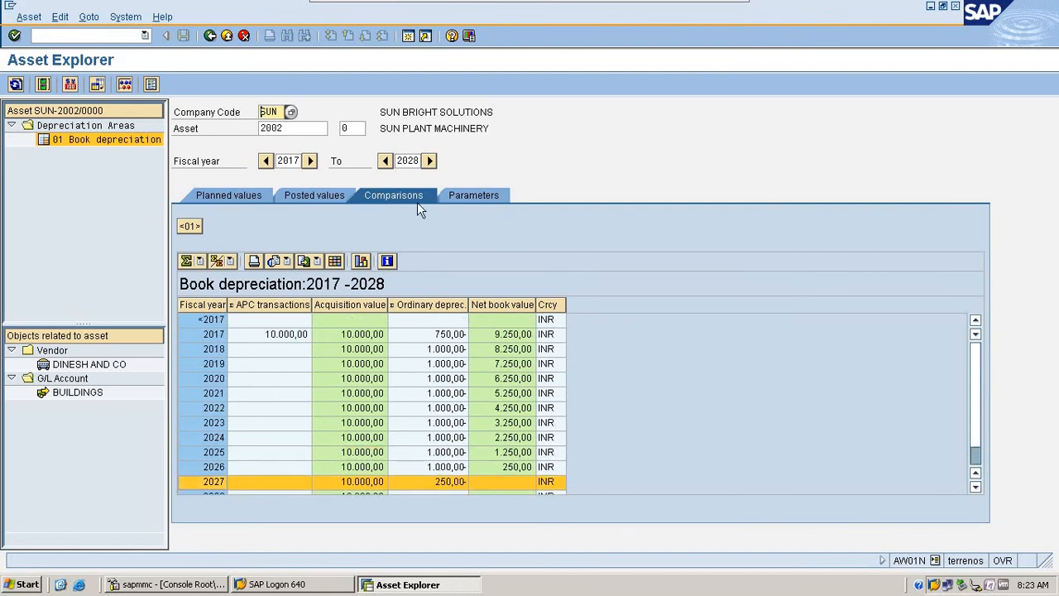
- Examine SUN PLANT MACHINERY's posted values, including the period depreciation through period 12 and the acquisition value
click(312, 198)
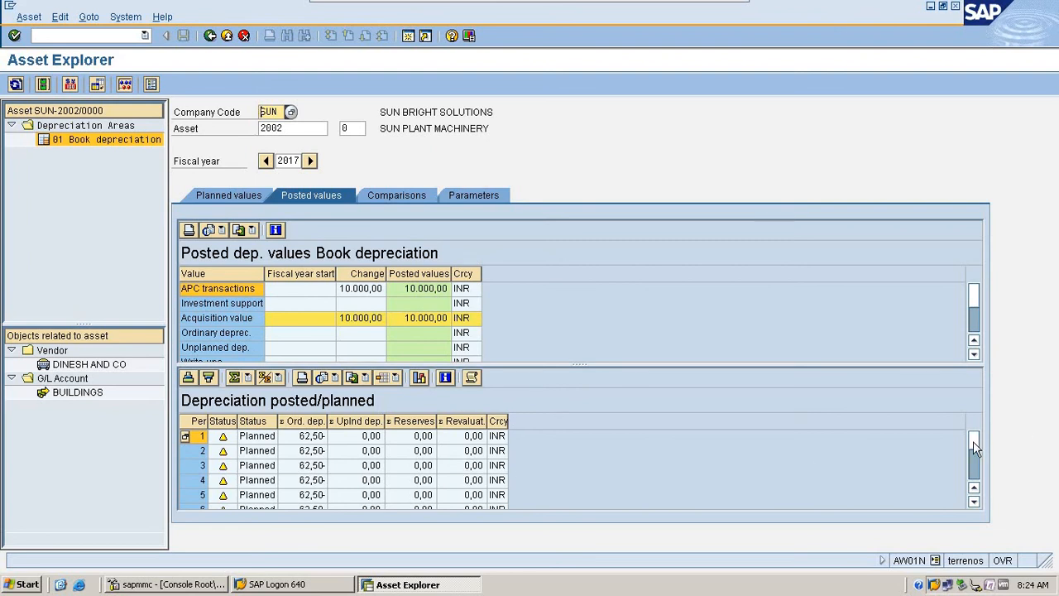
drag(974, 442, 971, 522)
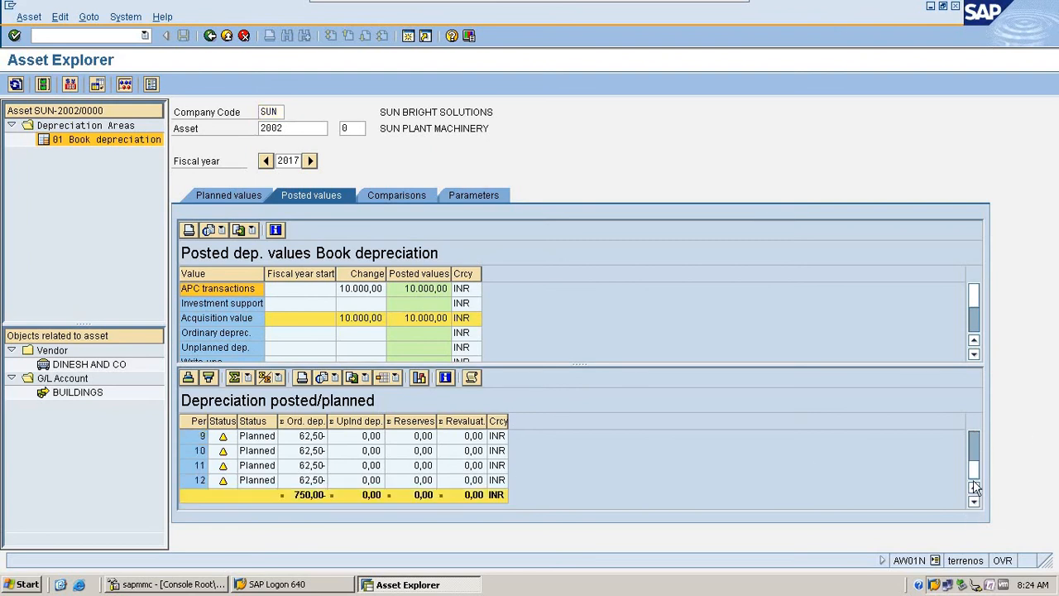
double_click(298, 439)
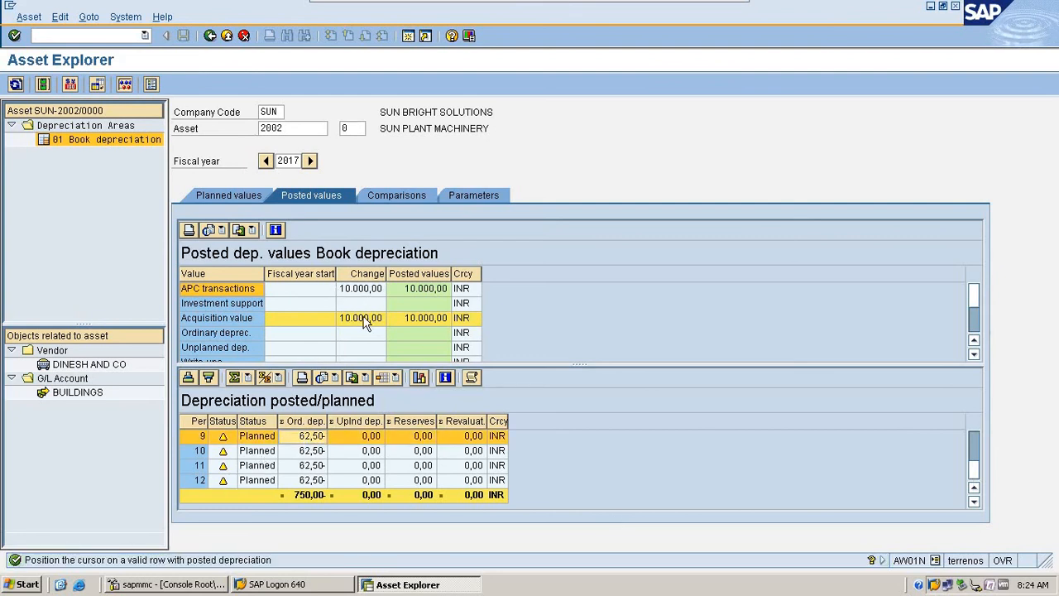
click(372, 318)
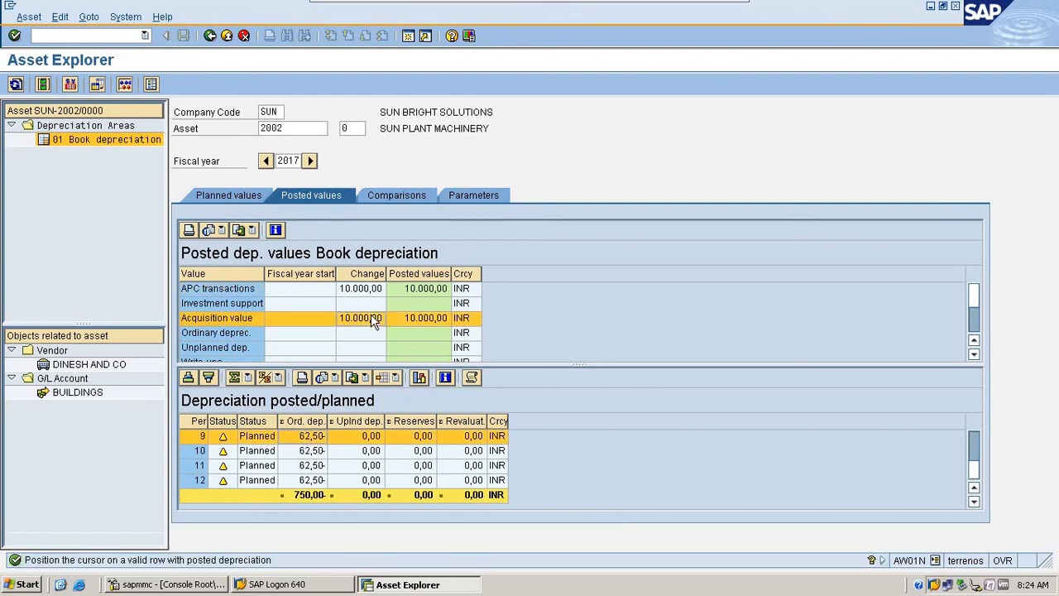
- Recheck SUN PLANT MACHINERY's yearly comparison against its planned acquisition value
click(384, 194)
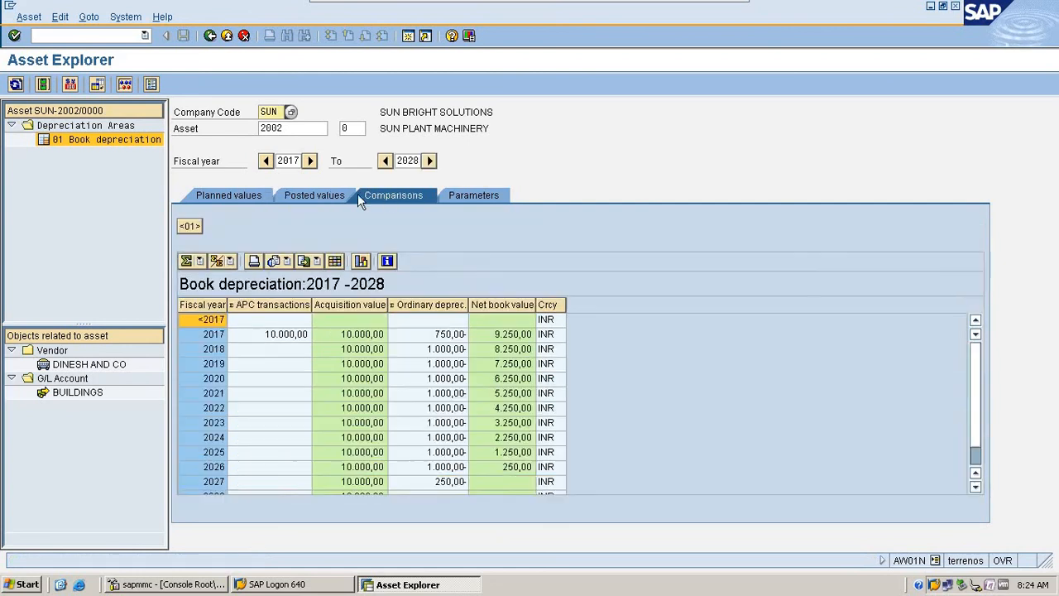
click(224, 196)
click(372, 320)
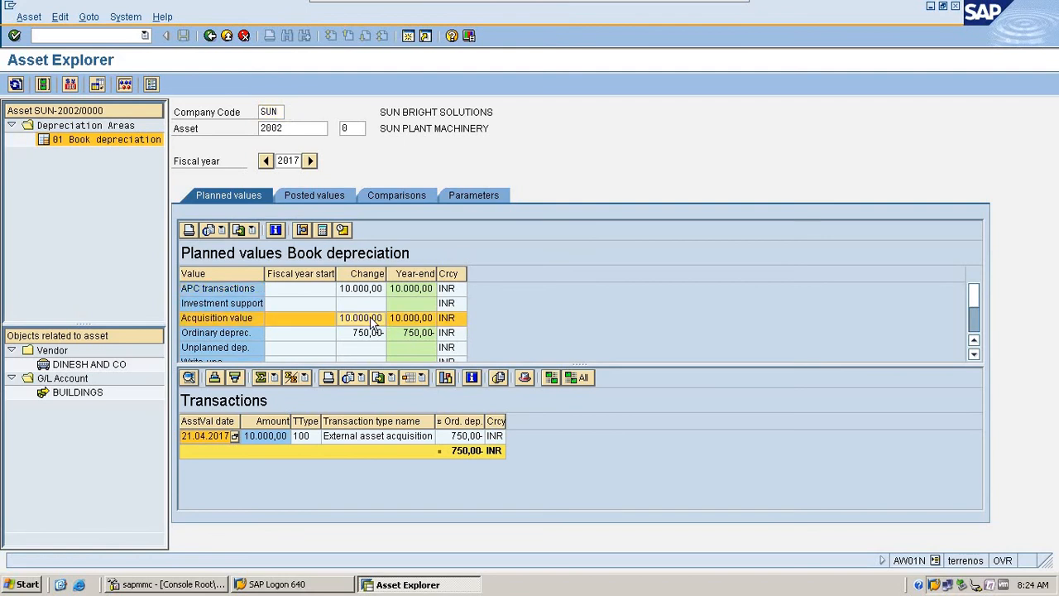
- Open the depreciation calculation for the planned ordinary depreciation and examine its automatic calculation indicator, calculation key and base value
click(371, 335)
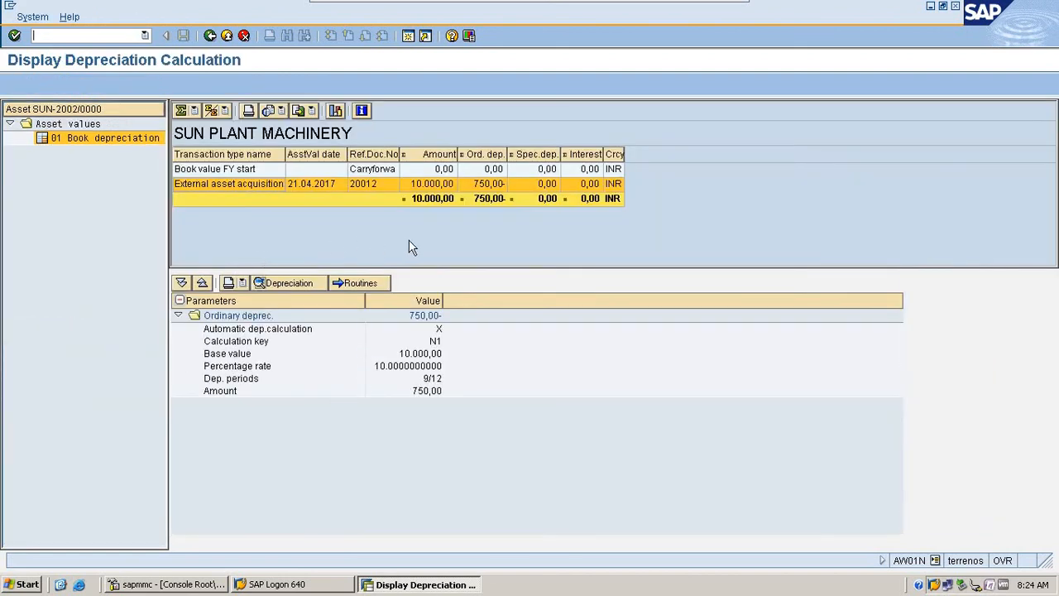
click(201, 367)
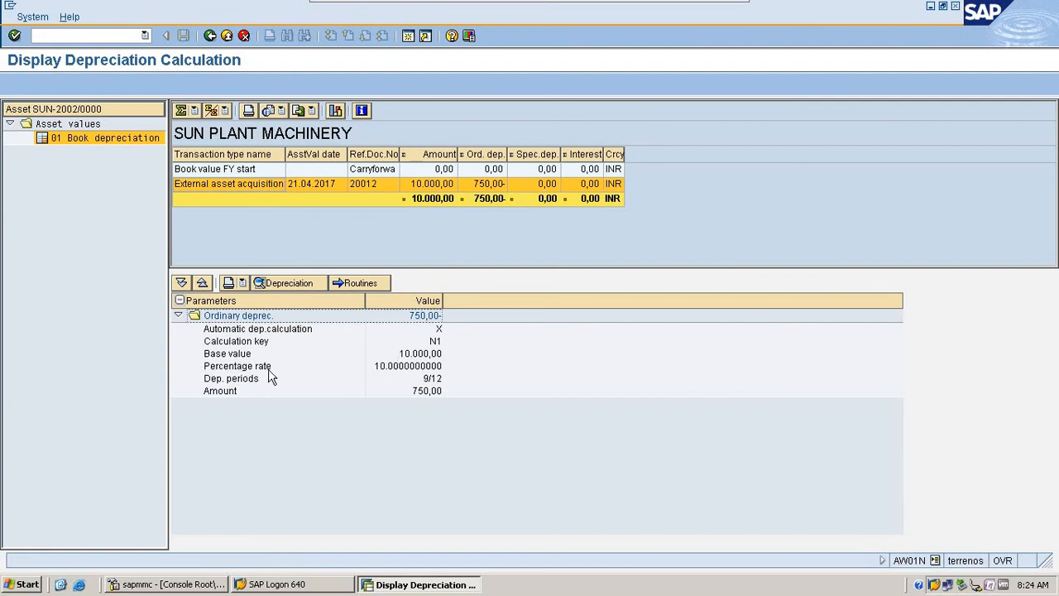
click(205, 330)
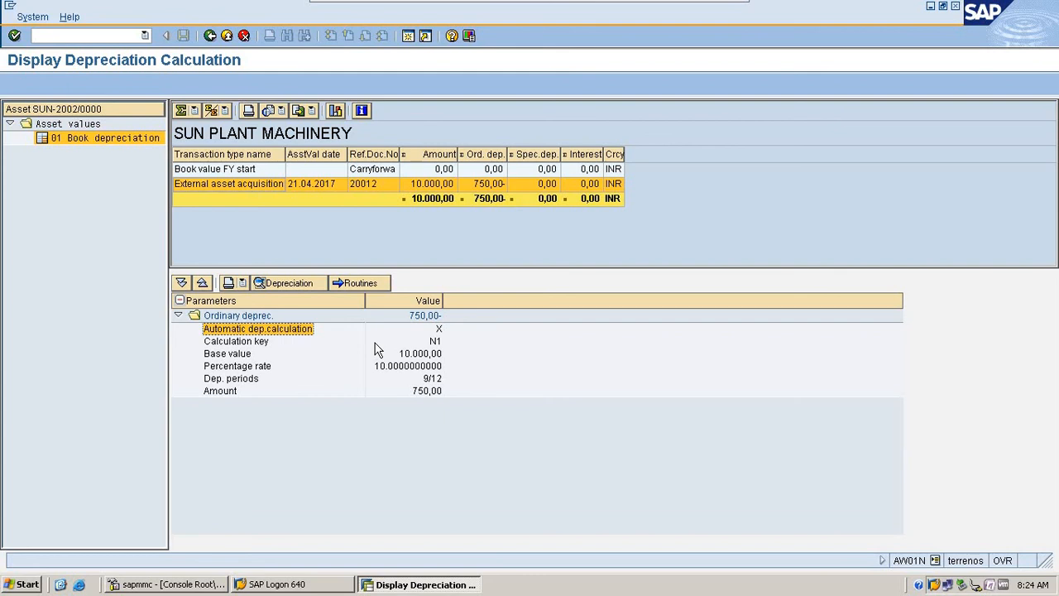
click(439, 332)
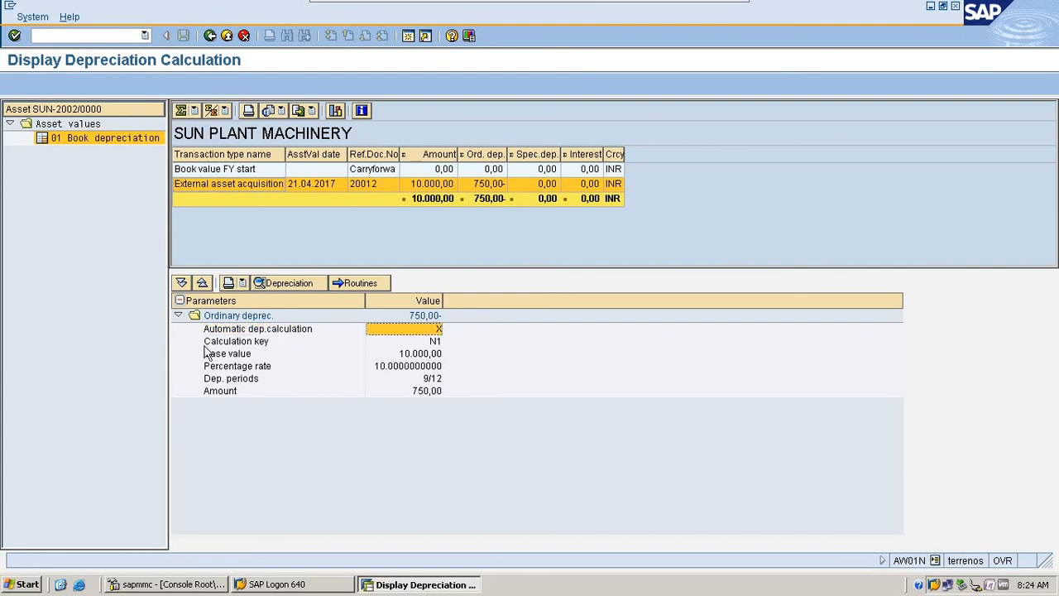
click(235, 343)
click(436, 343)
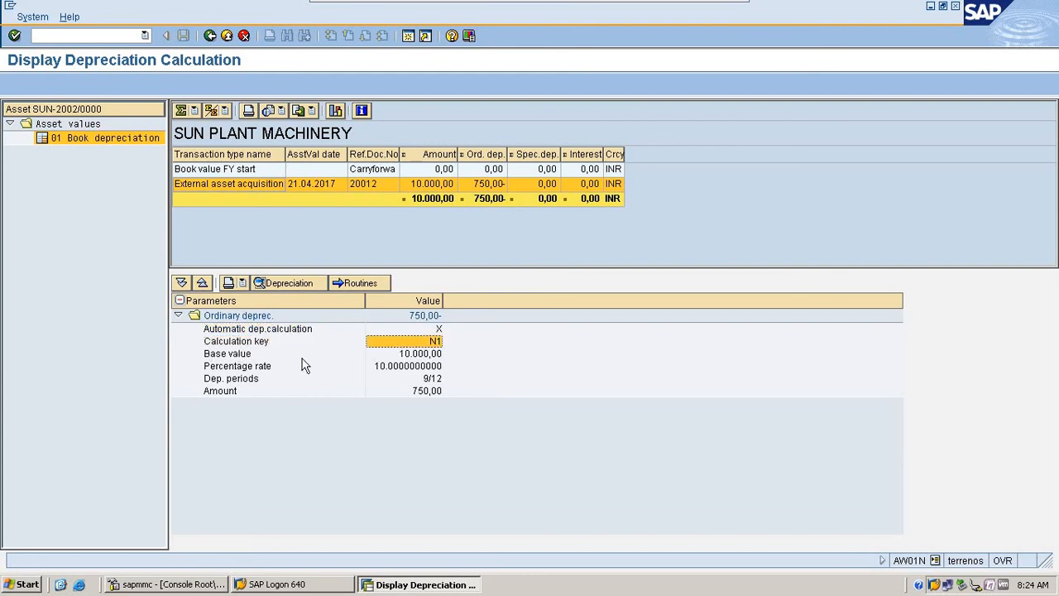
click(240, 354)
click(421, 354)
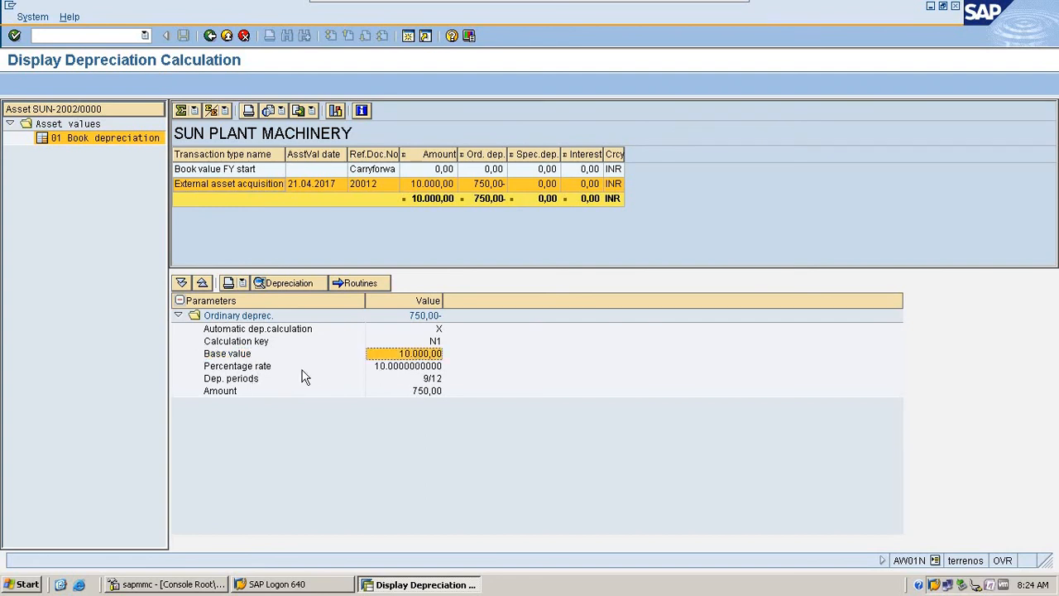
- Examine the percentage rate, depreciation periods and amount in SUN PLANT MACHINERY's depreciation calculation
click(245, 369)
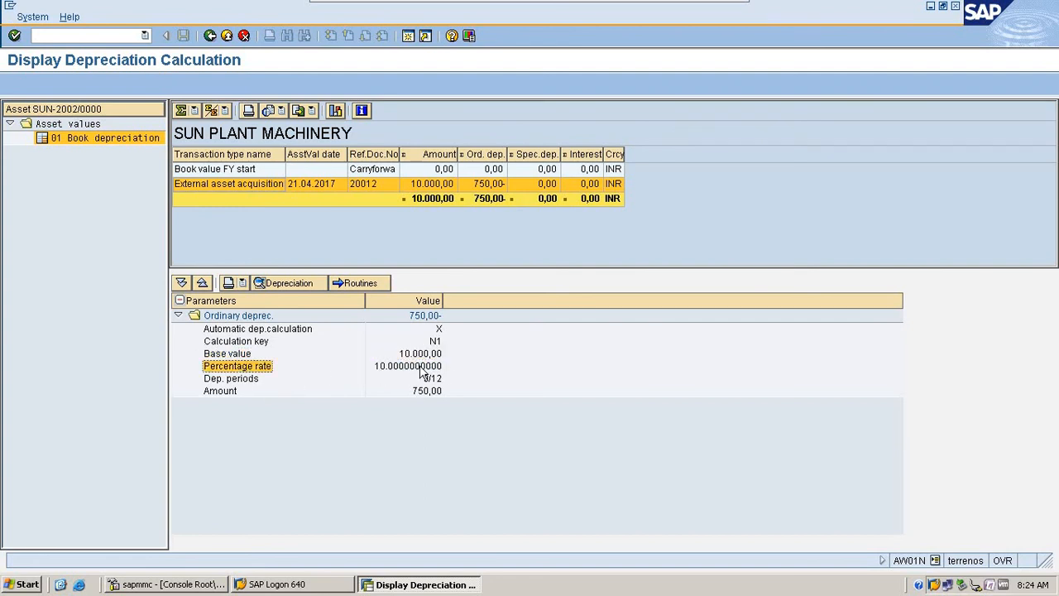
click(418, 366)
click(248, 381)
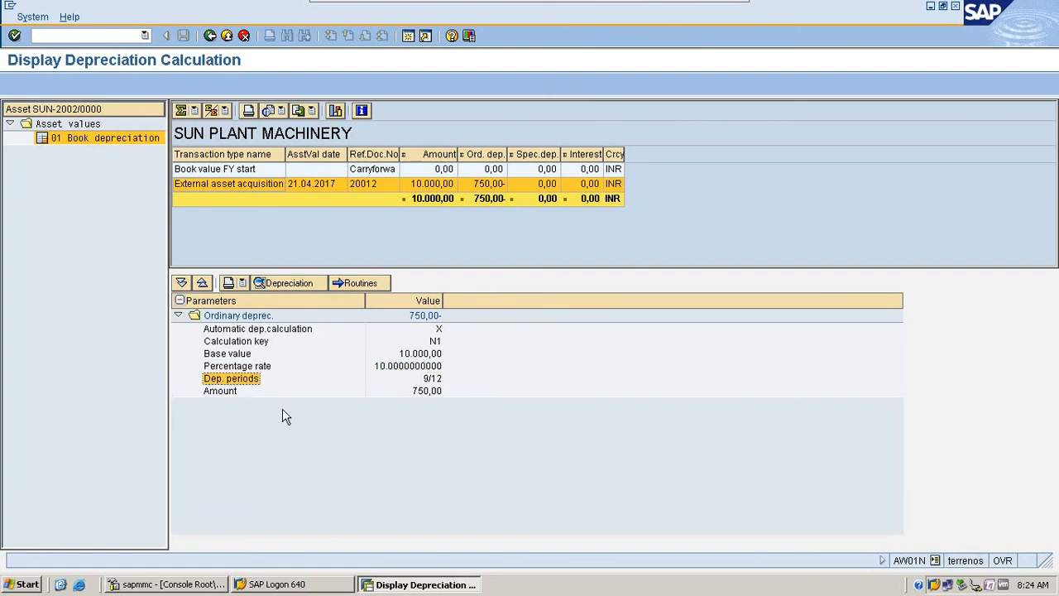
click(433, 380)
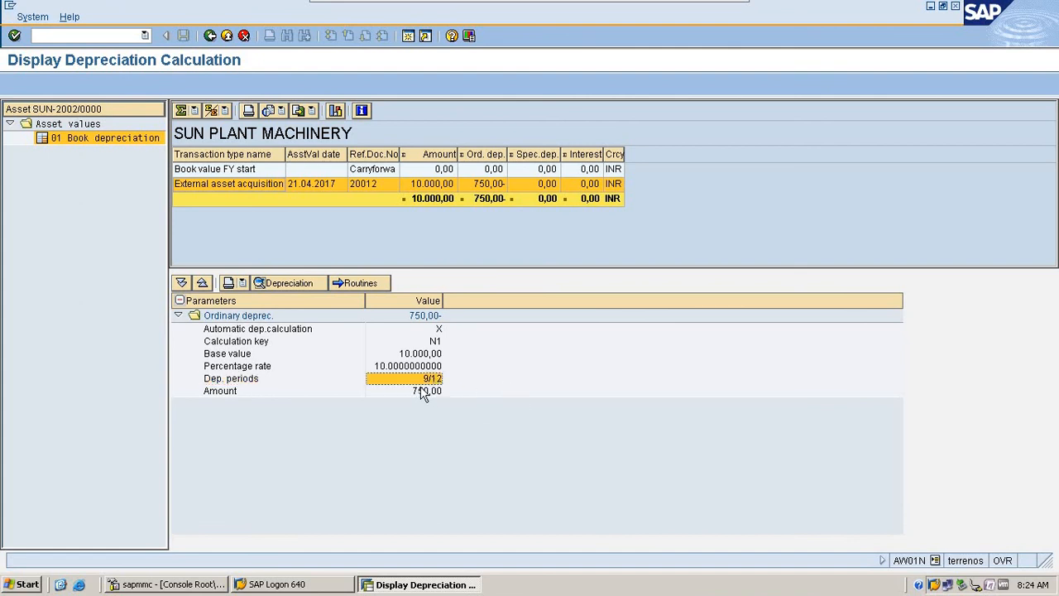
click(213, 393)
click(429, 392)
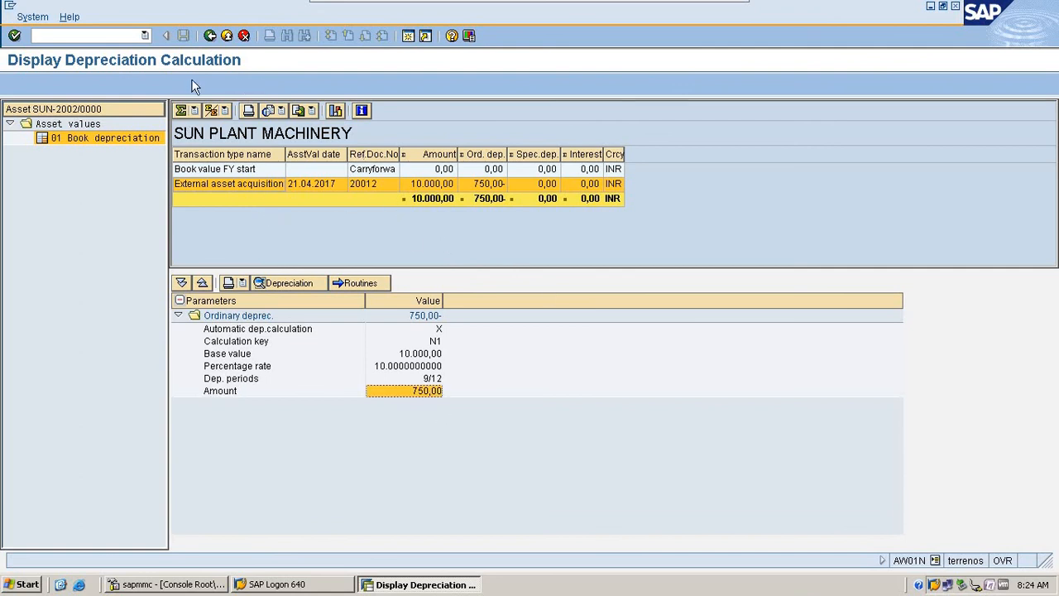
- Leave the depreciation calculation, the asset and the test run list to return to the depreciation posting run parameters
click(207, 37)
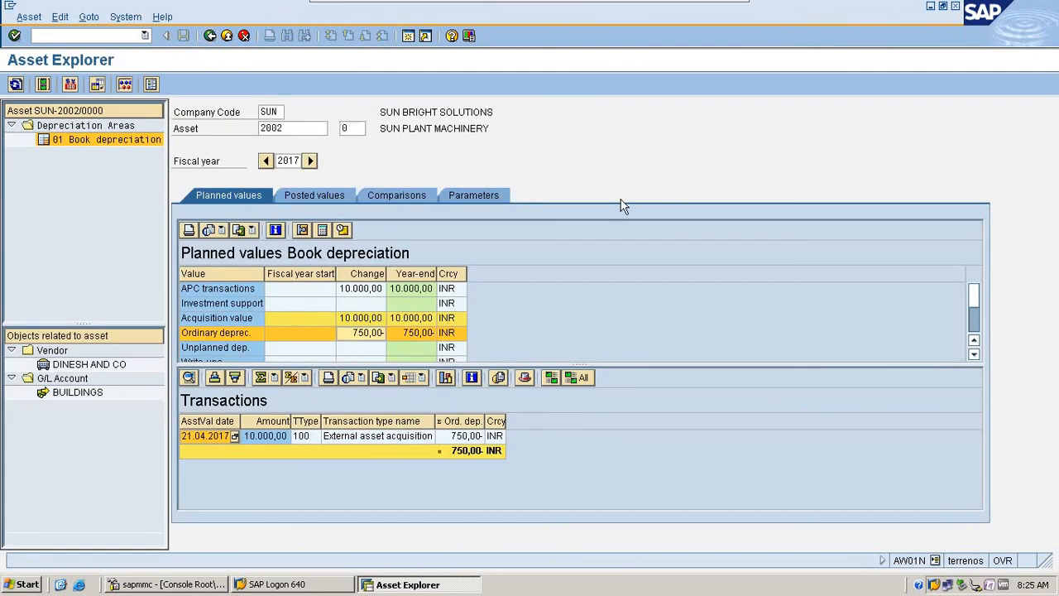
click(211, 35)
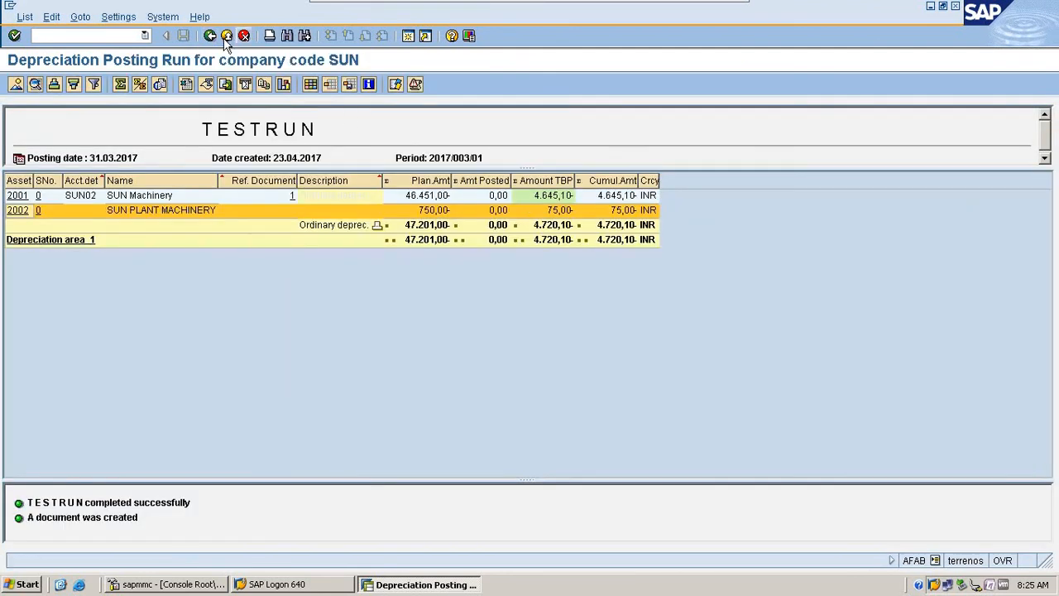
key(F3)
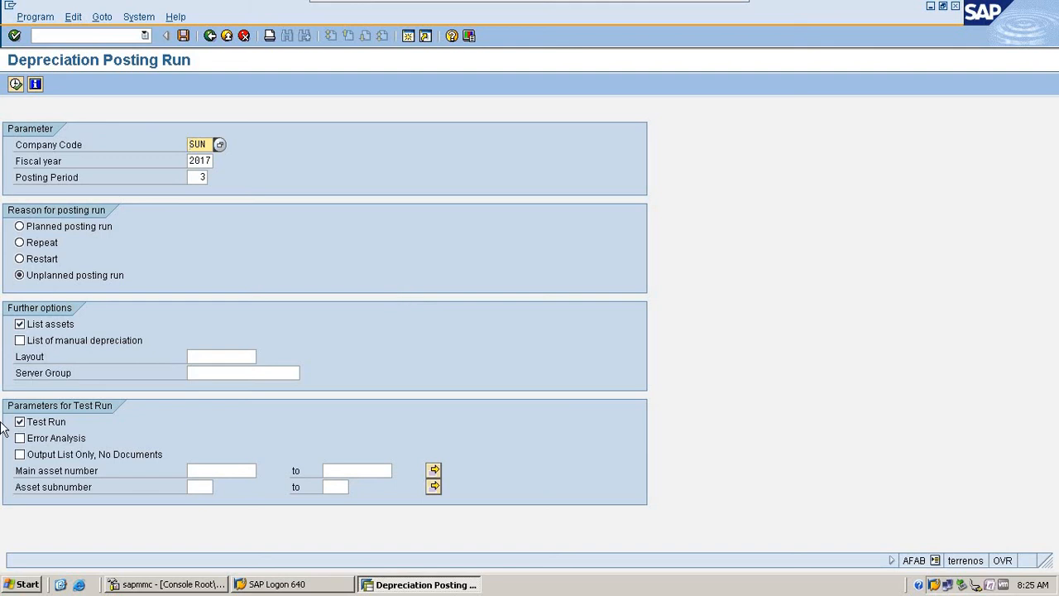
- Review the test run parameters of the depreciation posting run, including the Error Analysis option and the main asset number range
click(65, 439)
click(72, 434)
click(214, 474)
click(367, 470)
click(222, 474)
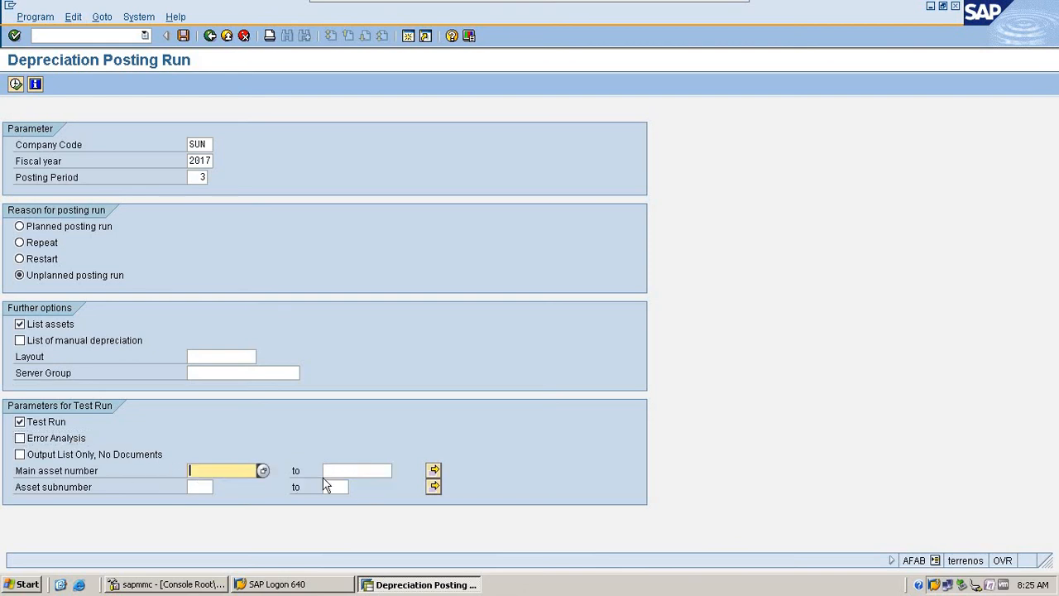
click(336, 473)
click(240, 470)
click(353, 469)
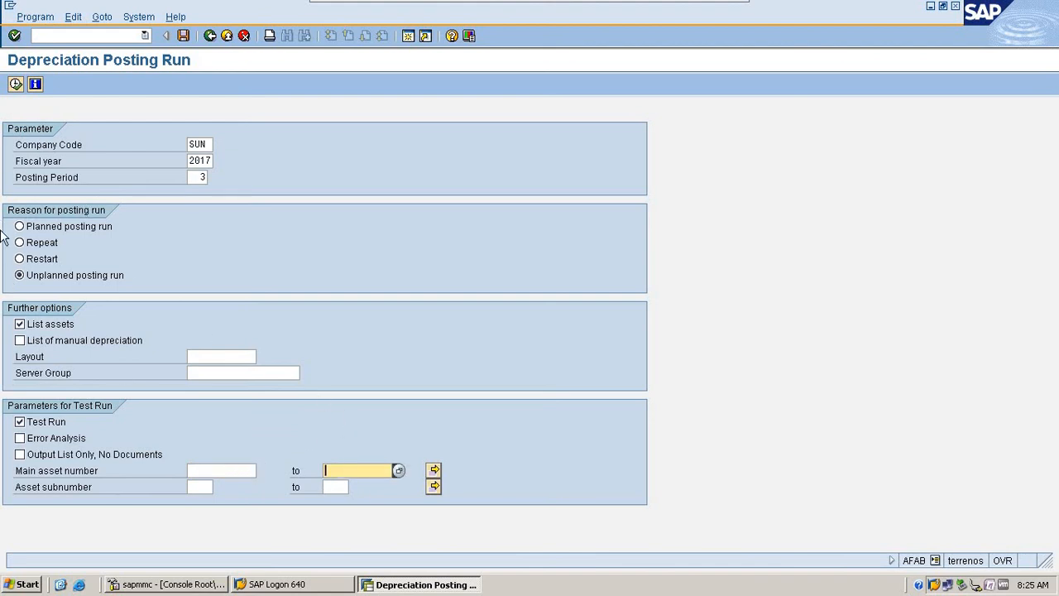
click(200, 469)
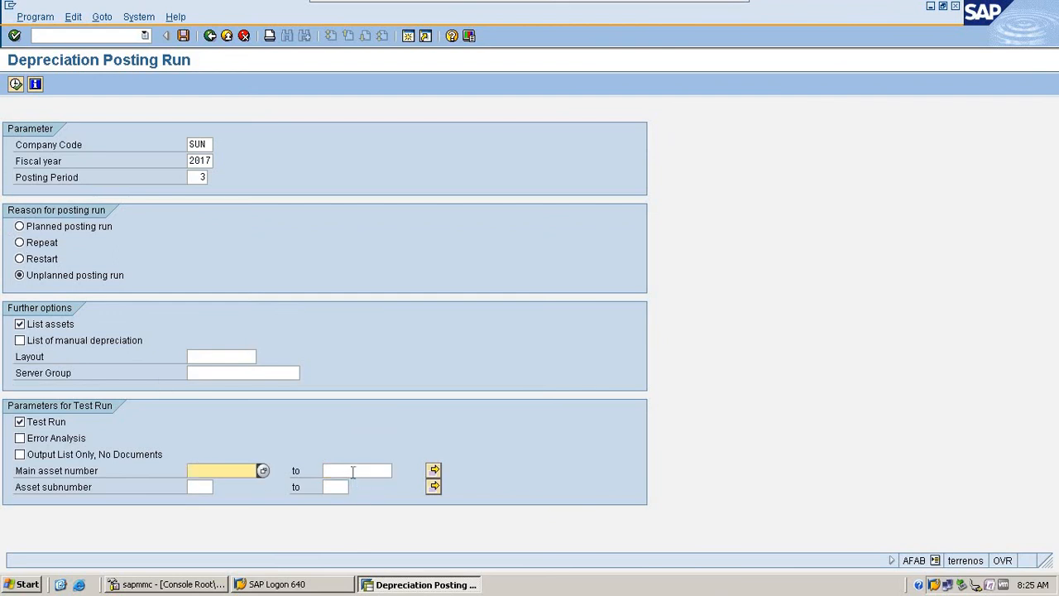
click(353, 471)
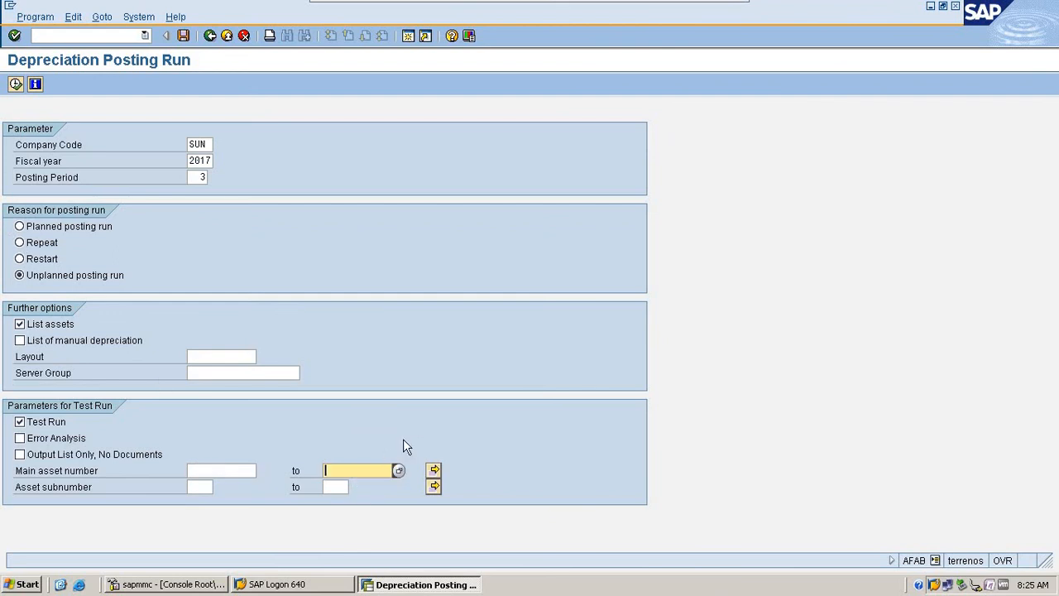
click(227, 472)
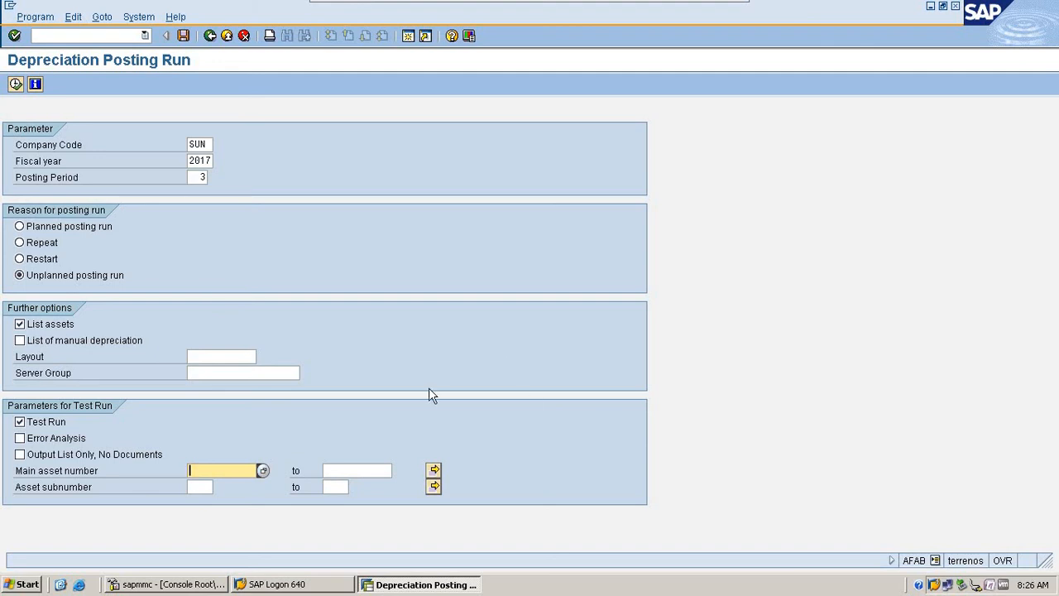
click(378, 468)
click(236, 472)
click(368, 475)
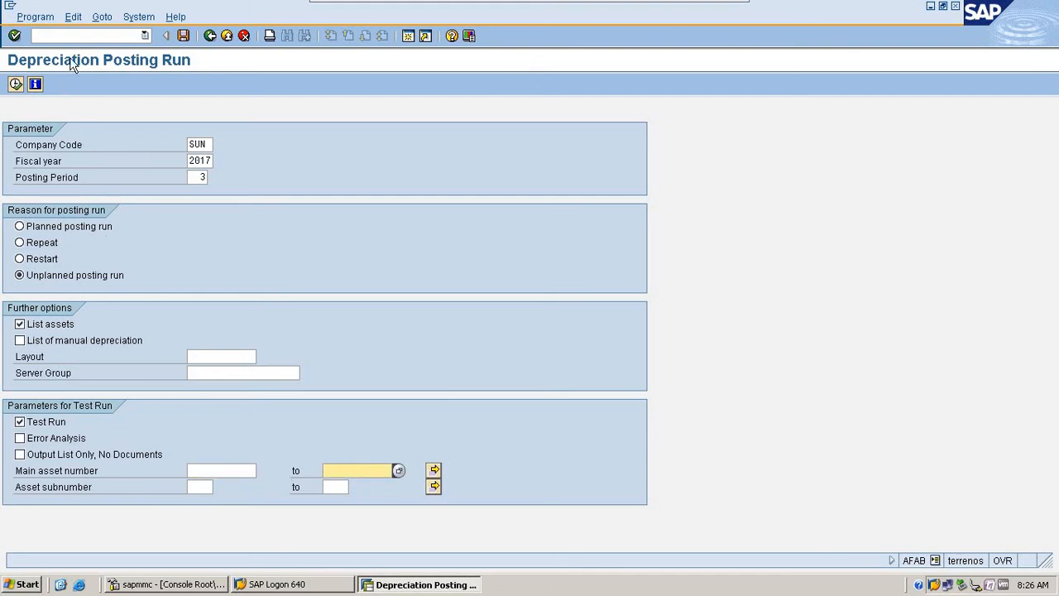
- Exit the depreciation posting run and return to the SAP Easy Access menu
click(84, 35)
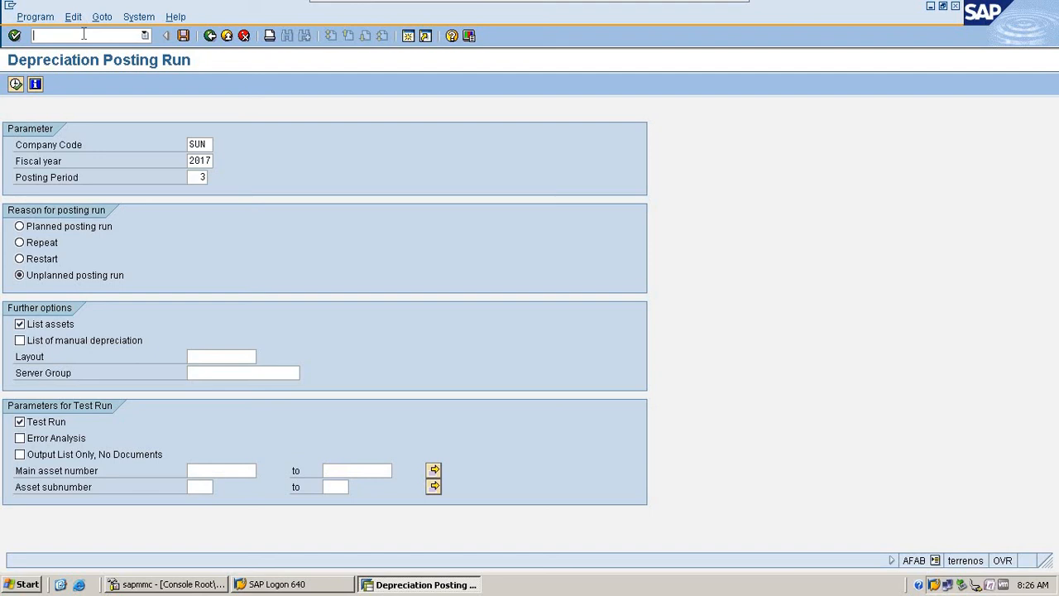
key(Return)
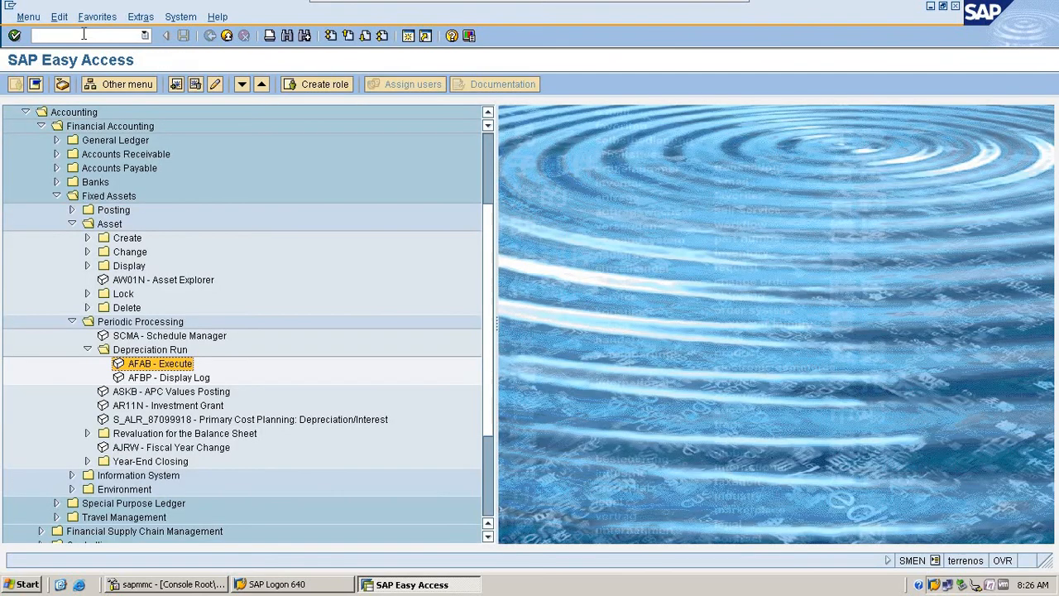